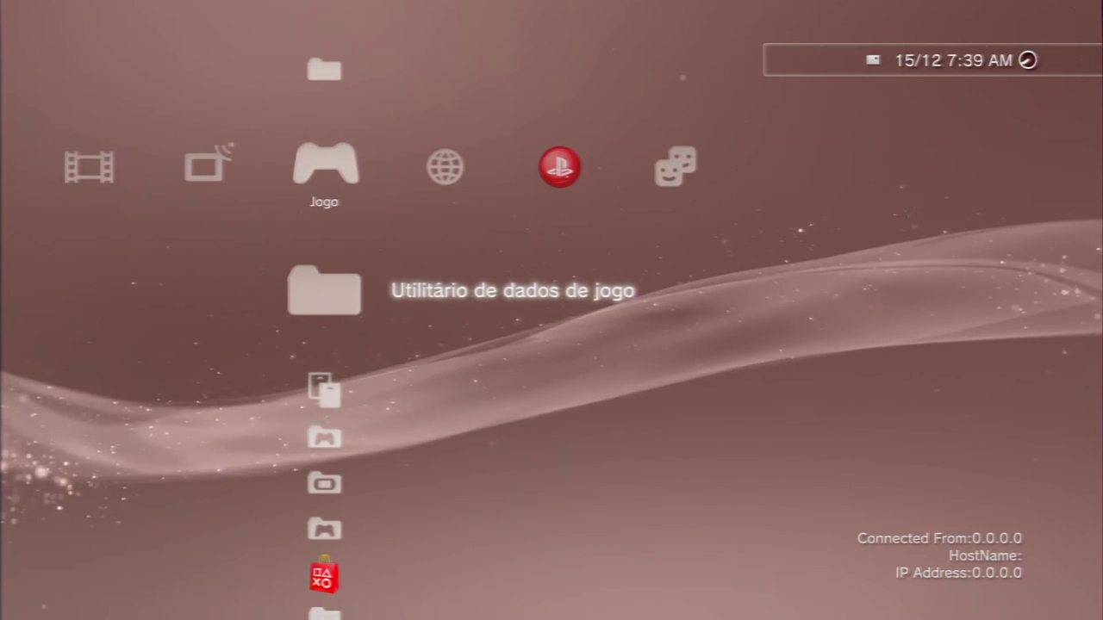
pyautogui.press('Left')
pyautogui.press('Left')
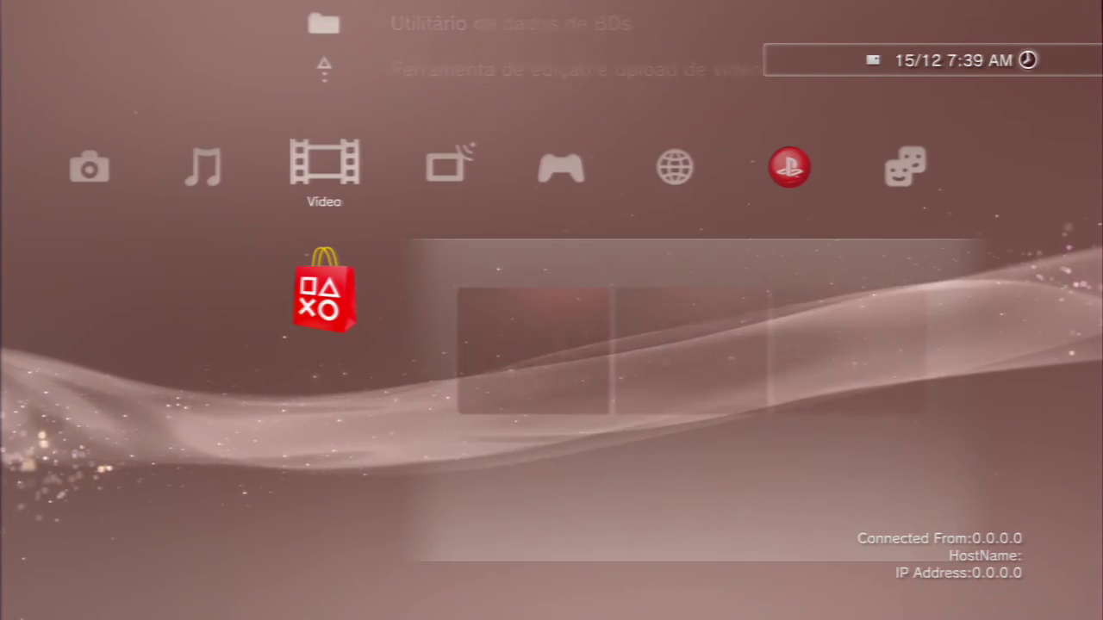
pyautogui.press('Left')
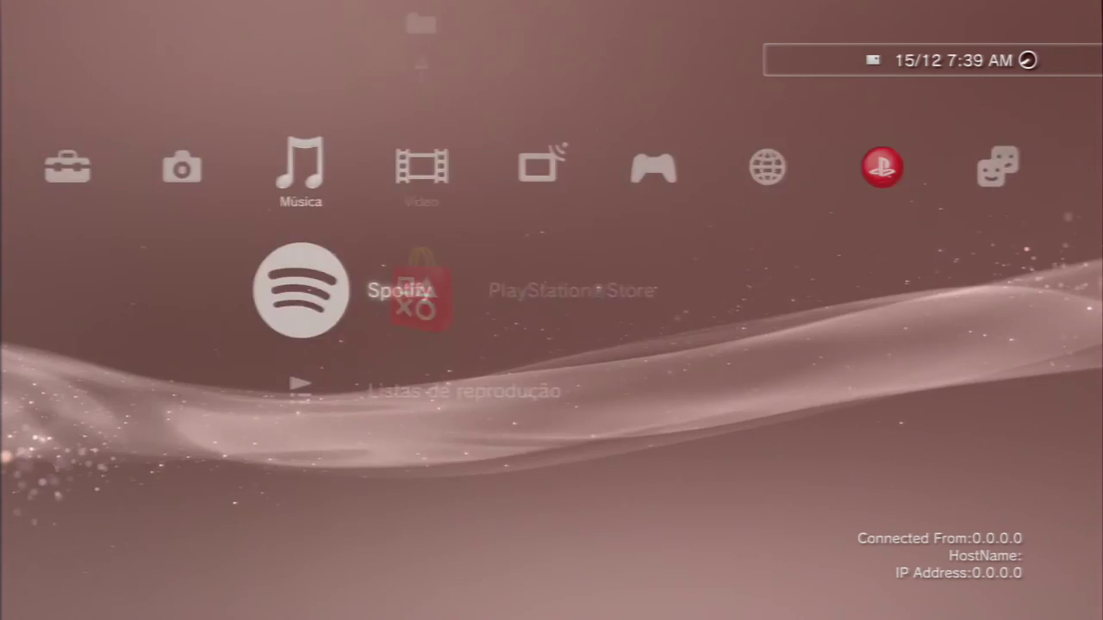
pyautogui.press('Left')
pyautogui.press('Left')
pyautogui.press('Left')
pyautogui.press('Right')
pyautogui.press('Right')
pyautogui.press('Right')
pyautogui.press('Right')
pyautogui.press('Right')
pyautogui.press('Right')
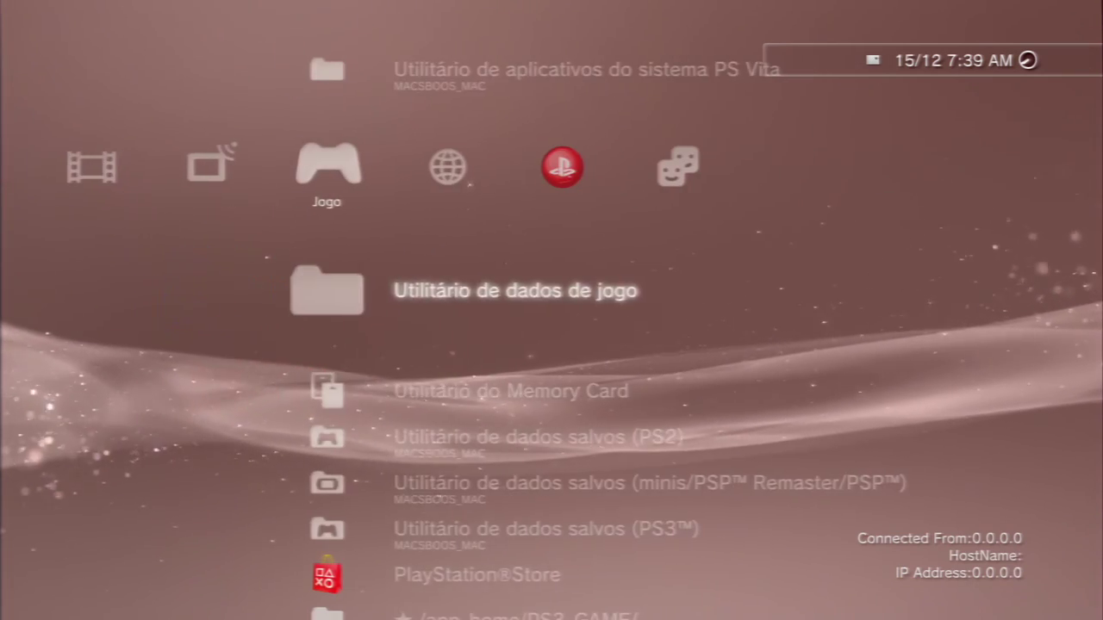
# Step: Launch multiMAN from the console's Jogo category
pyautogui.press('Down')
pyautogui.press('Down')
pyautogui.press('Down')
pyautogui.press('Down')
pyautogui.press('Down')
pyautogui.press('Down')
pyautogui.press('Down')
pyautogui.press('Down')
pyautogui.press('Down')
pyautogui.press('Down')
pyautogui.press('Down')
pyautogui.press('Return')
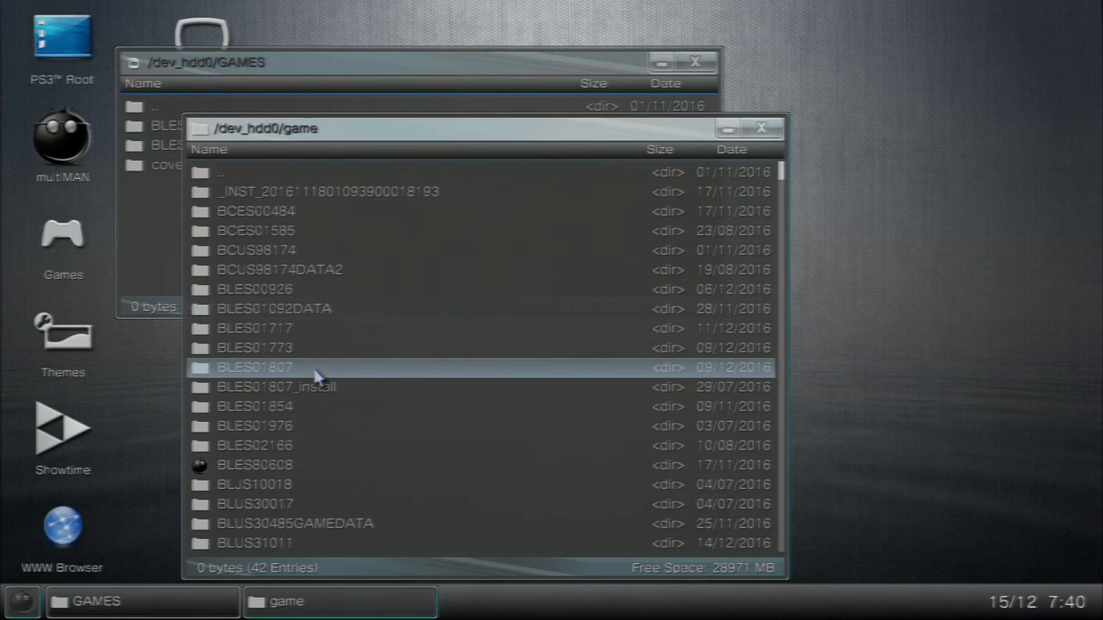
# Step: Close the /dev_hdd0/game and /dev_hdd0/GAMES windows and open the Games view from the desktop
pyautogui.click(760, 129)
pyautogui.click(715, 61)
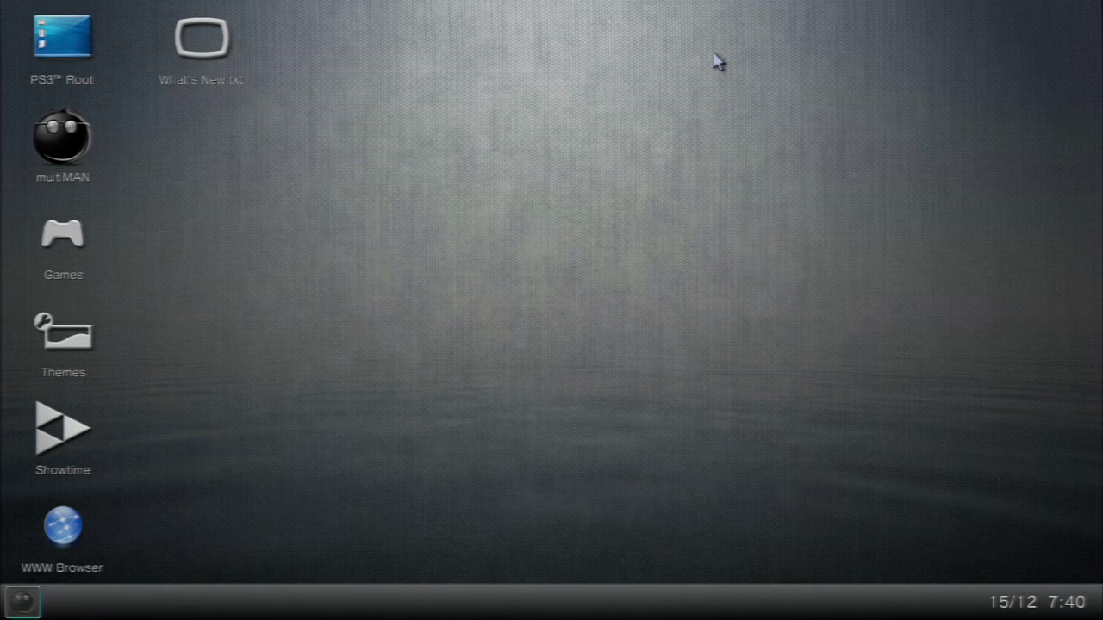
pyautogui.doubleClick(86, 261)
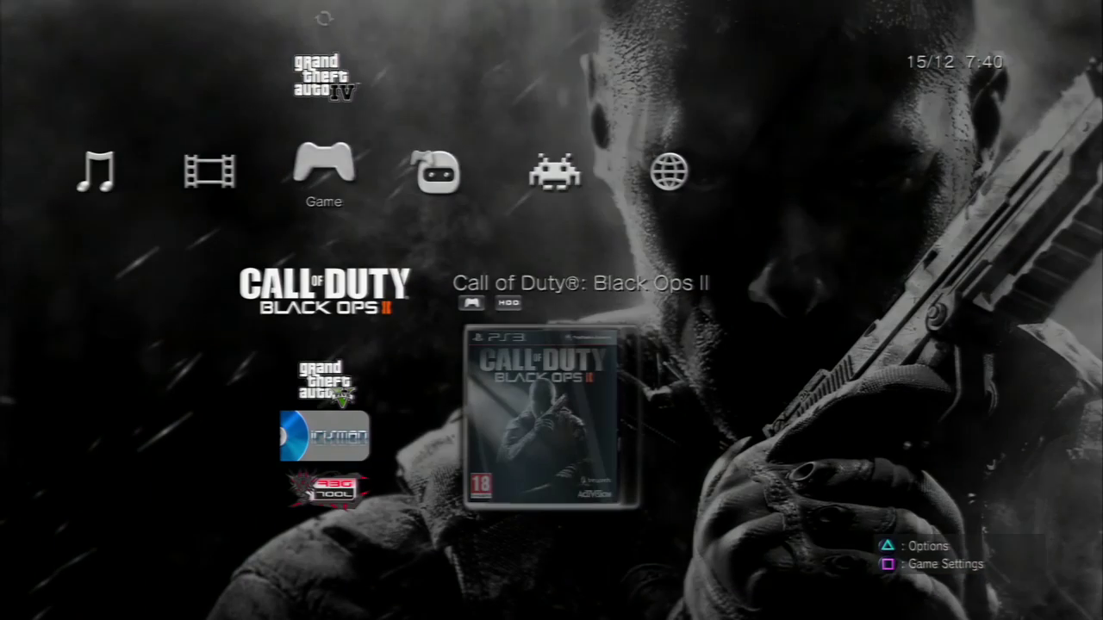
# Step: Go to the multiMAN category and open File Manager / mmOS
pyautogui.press('Left')
pyautogui.press('Left')
pyautogui.press('Left')
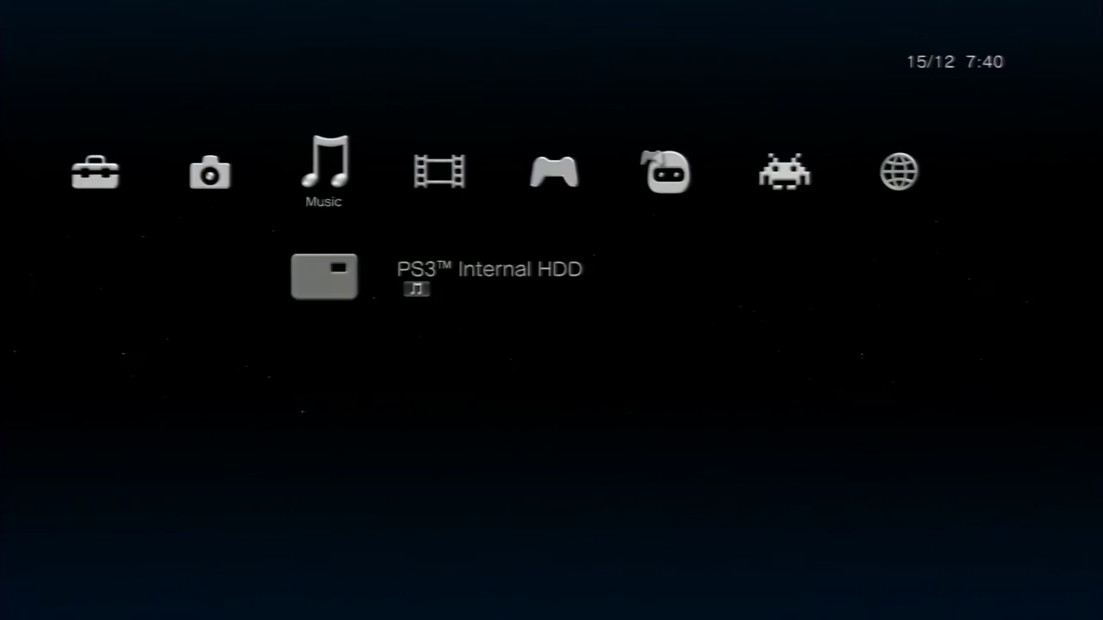
pyautogui.press('Left')
pyautogui.press('Left')
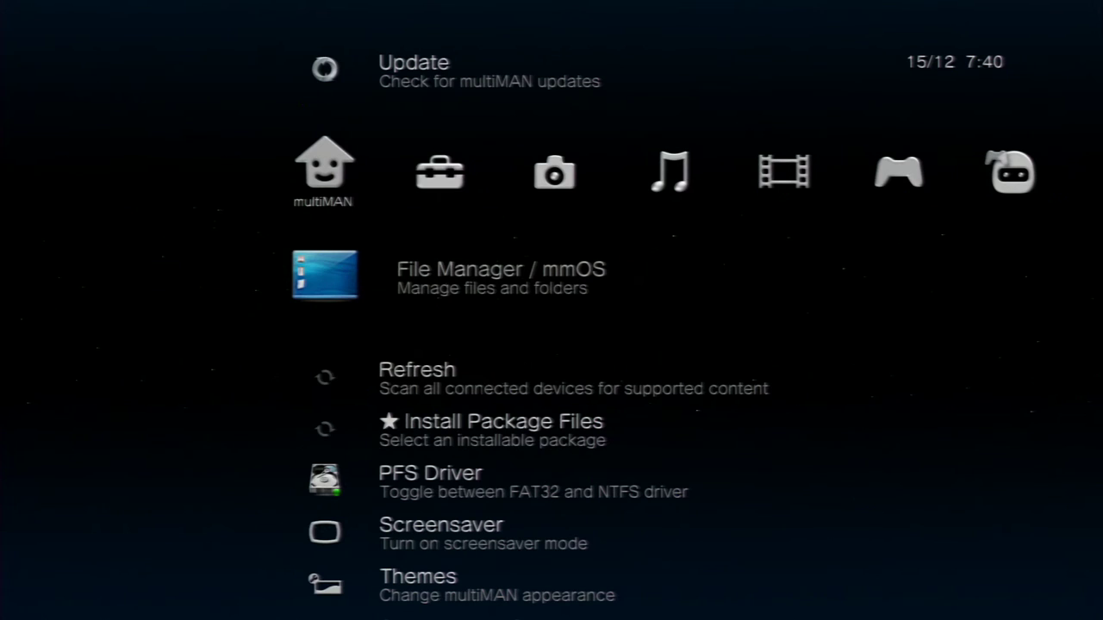
pyautogui.press('Down')
pyautogui.press('Up')
pyautogui.press('Up')
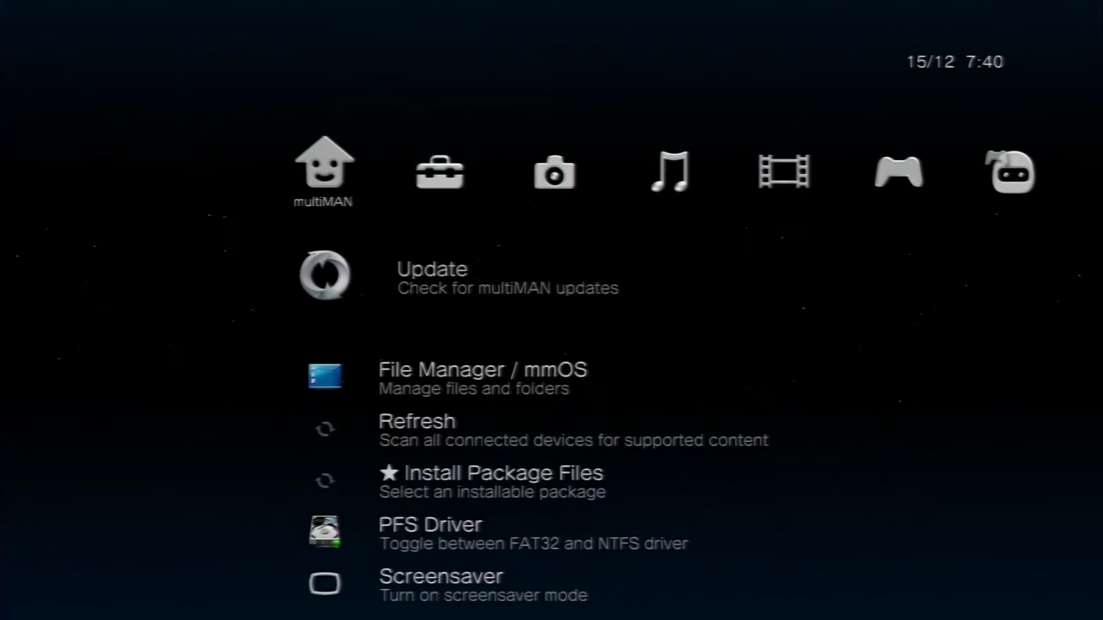
pyautogui.press('Down')
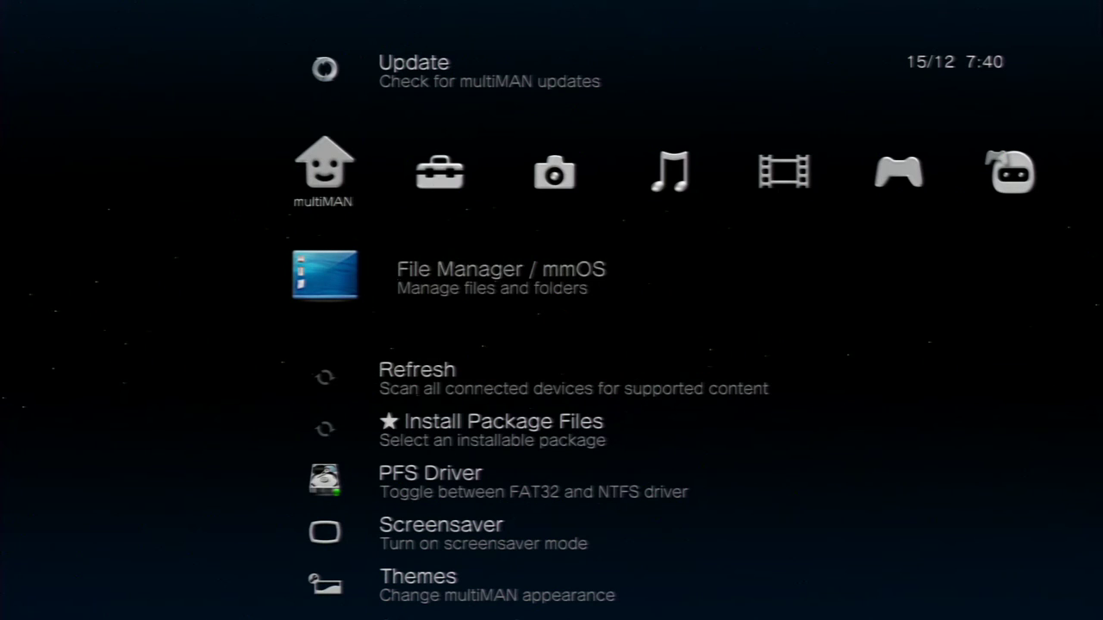
pyautogui.press('Return')
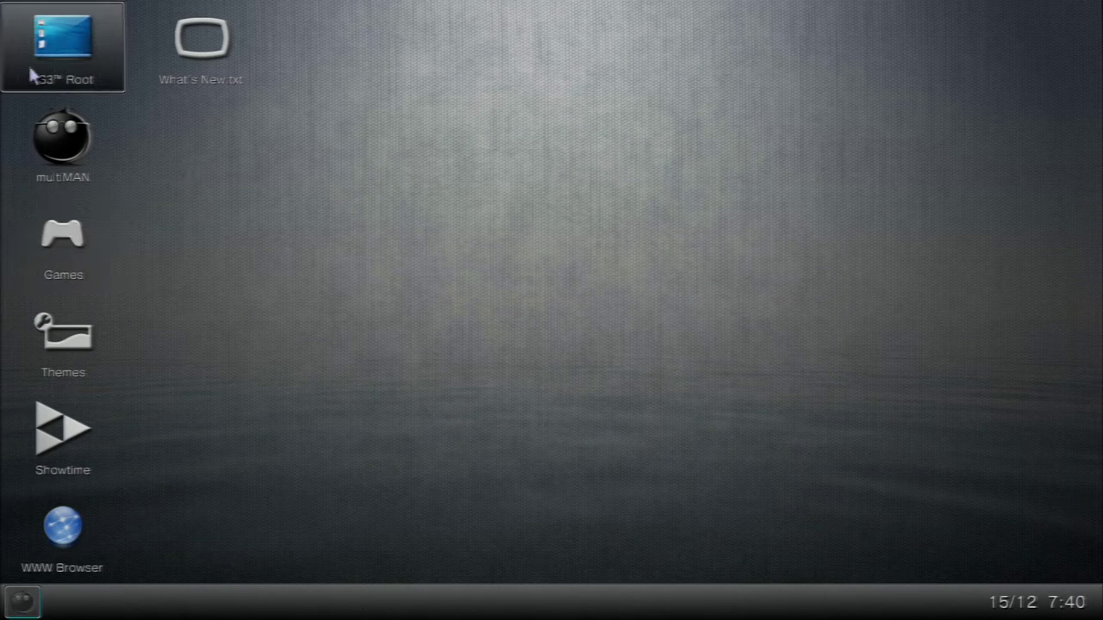
# Step: Browse from PS3 Root into dev_hdd0 and open its romsFBA folder
pyautogui.click(81, 66)
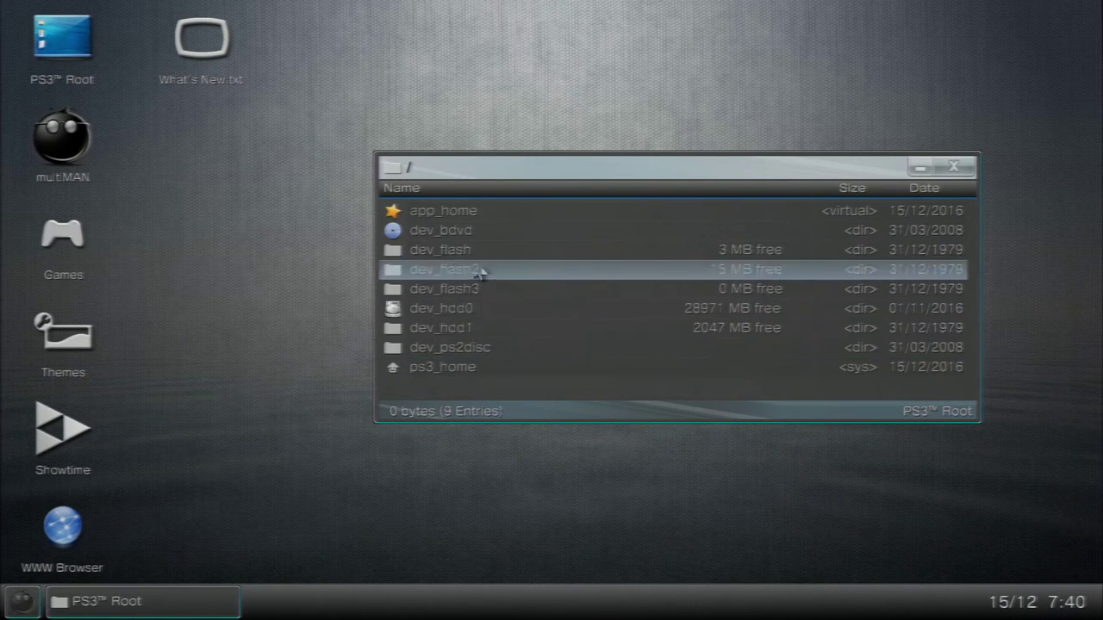
pyautogui.click(810, 310)
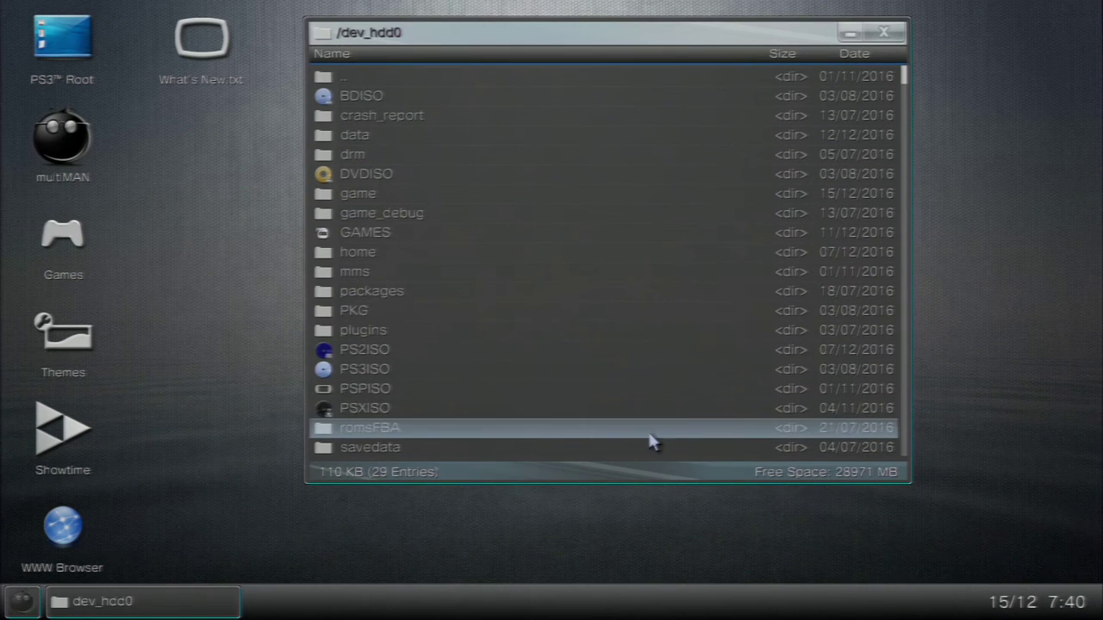
pyautogui.scroll(-1, 628, 466)
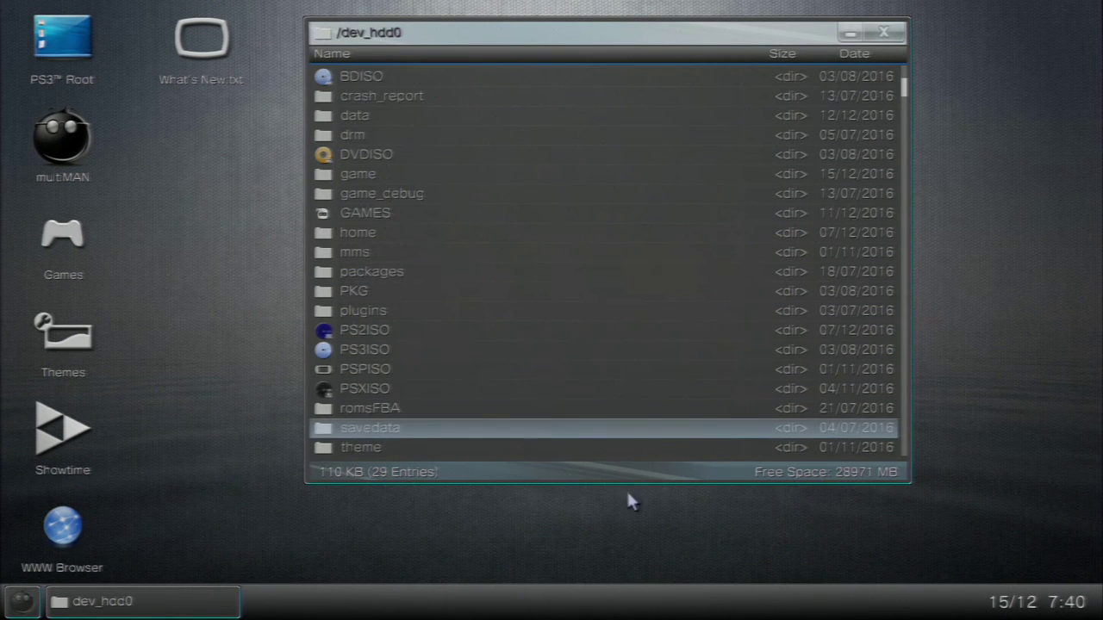
pyautogui.doubleClick(370, 409)
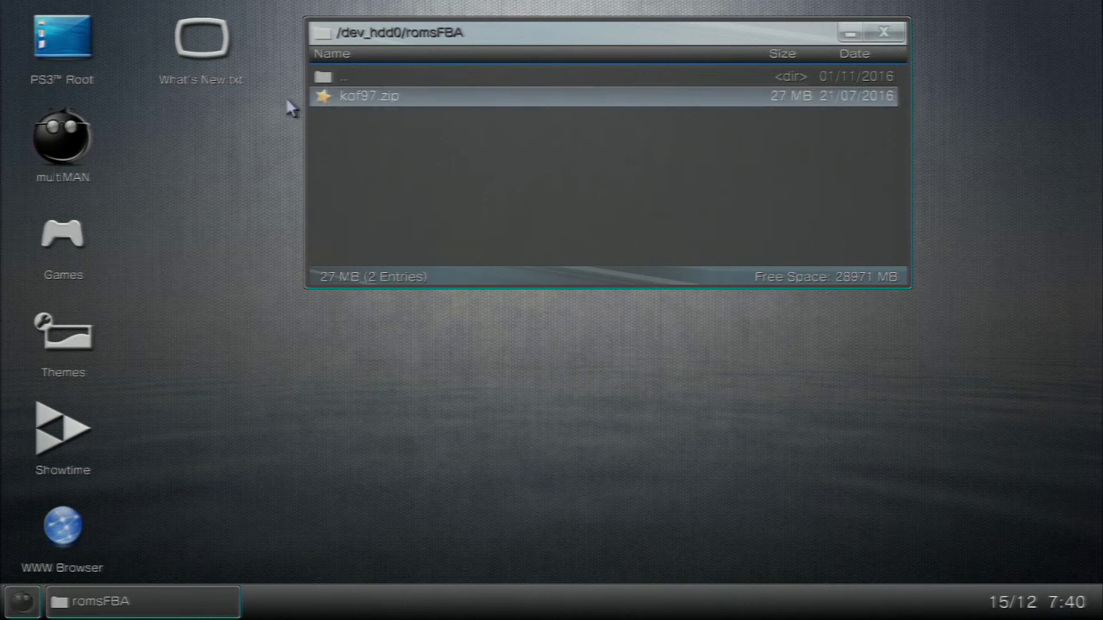
pyautogui.rightClick(390, 102)
pyautogui.press('Down')
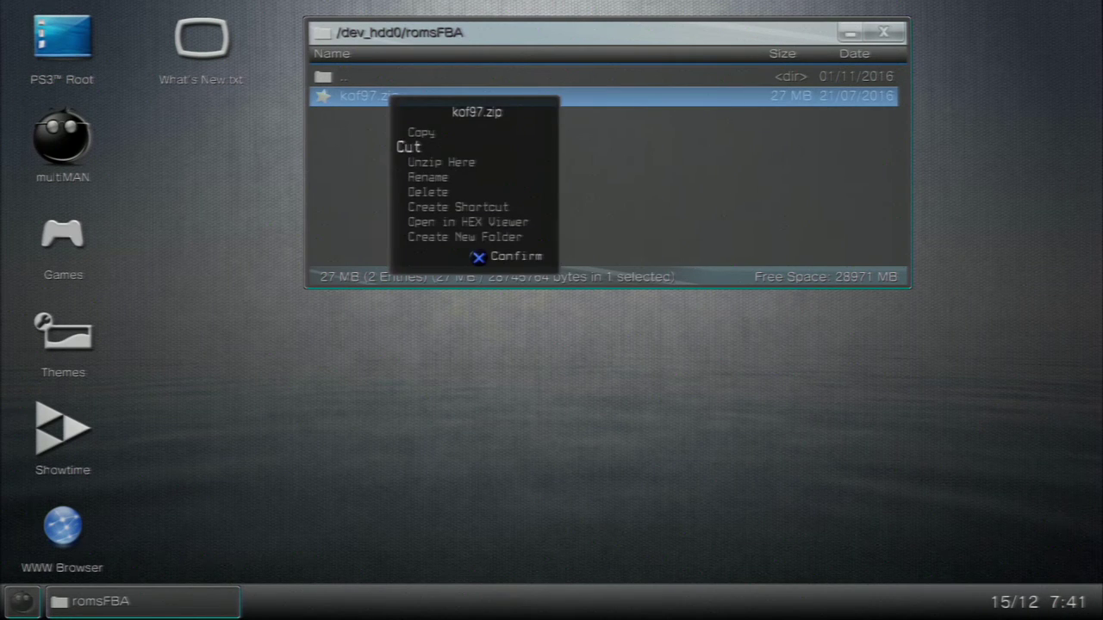
pyautogui.press('Escape')
pyautogui.doubleClick(386, 77)
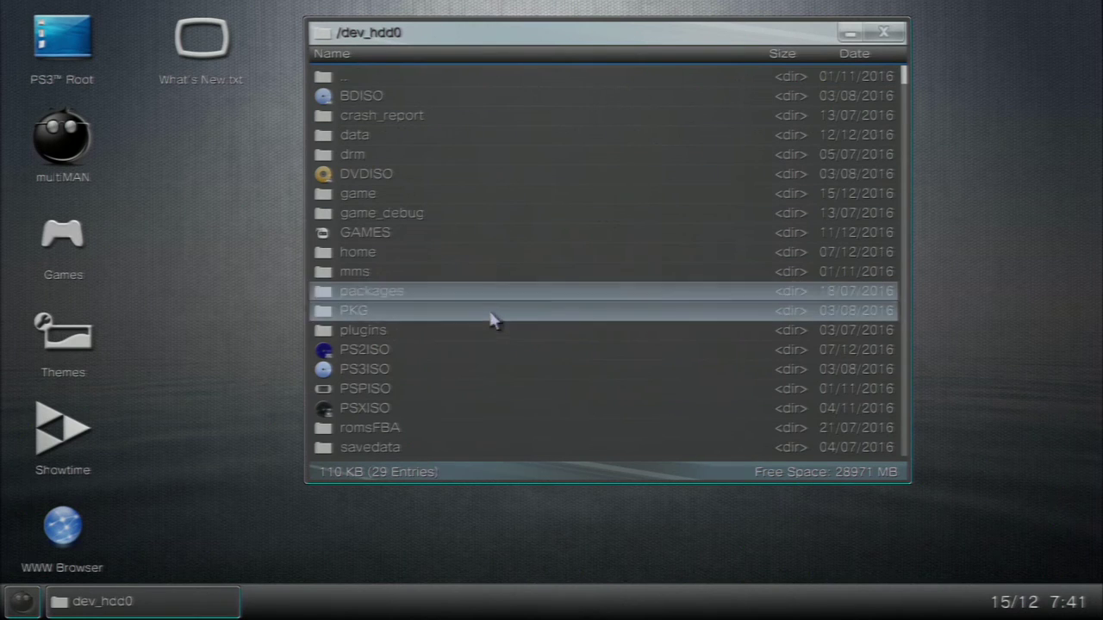
pyautogui.doubleClick(491, 430)
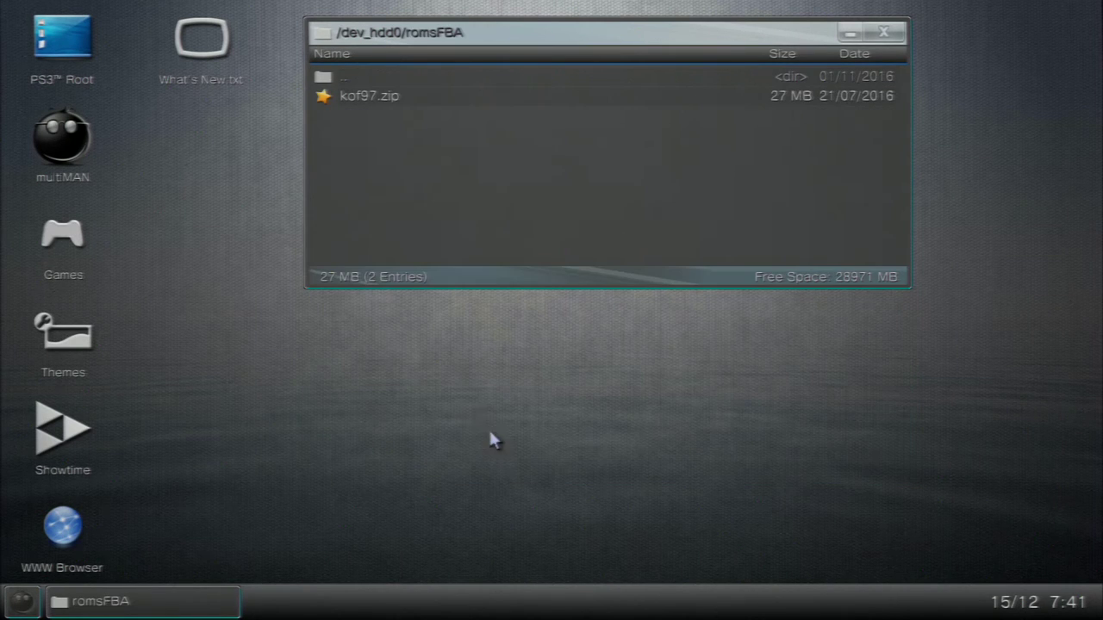
pyautogui.click(423, 111)
pyautogui.press('Escape')
# Step: Delete kof97.zip from the romsFBA folder and confirm the deletion
pyautogui.rightClick(424, 107)
pyautogui.press('Down')
pyautogui.press('Down')
pyautogui.press('Down')
pyautogui.press('Down')
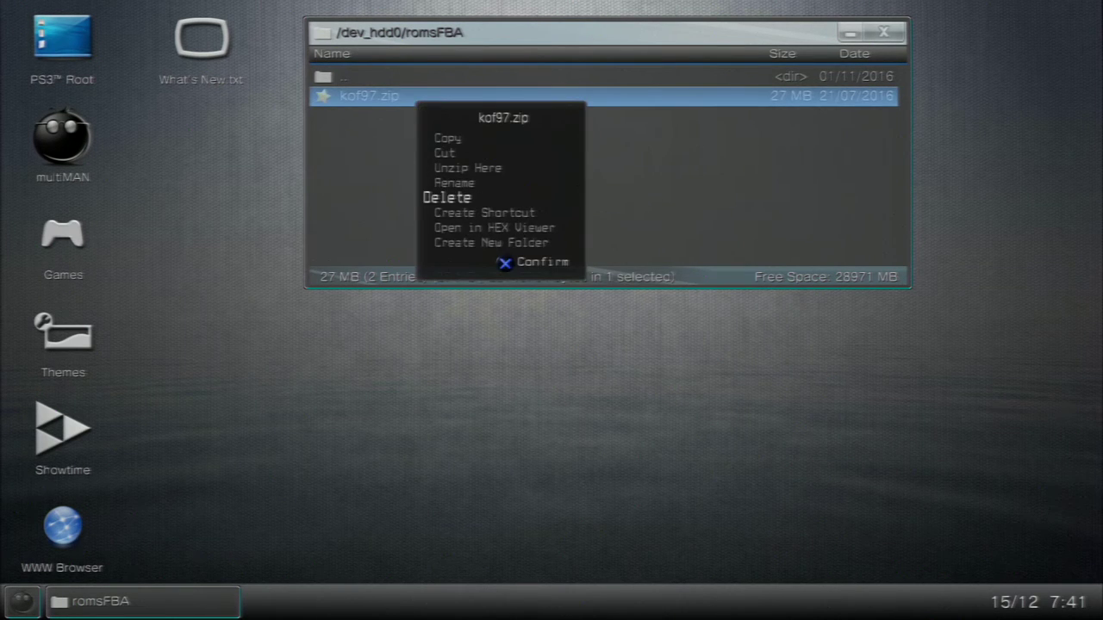
pyautogui.press('Return')
pyautogui.press('Return')
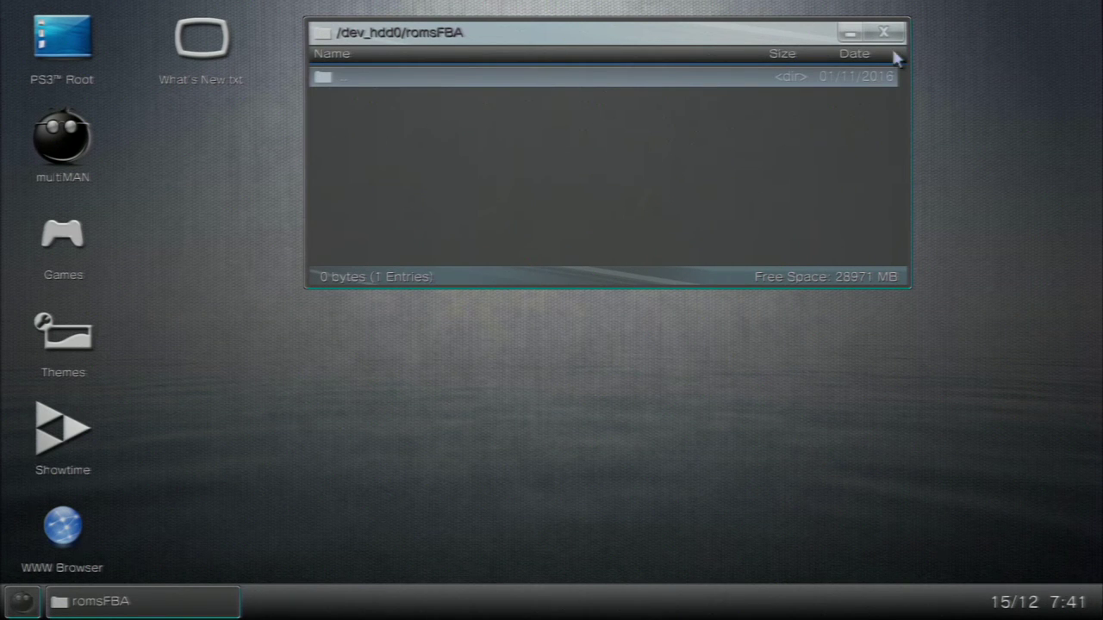
# Step: Go back up to dev_hdd0 and open its tmp folder
pyautogui.doubleClick(545, 77)
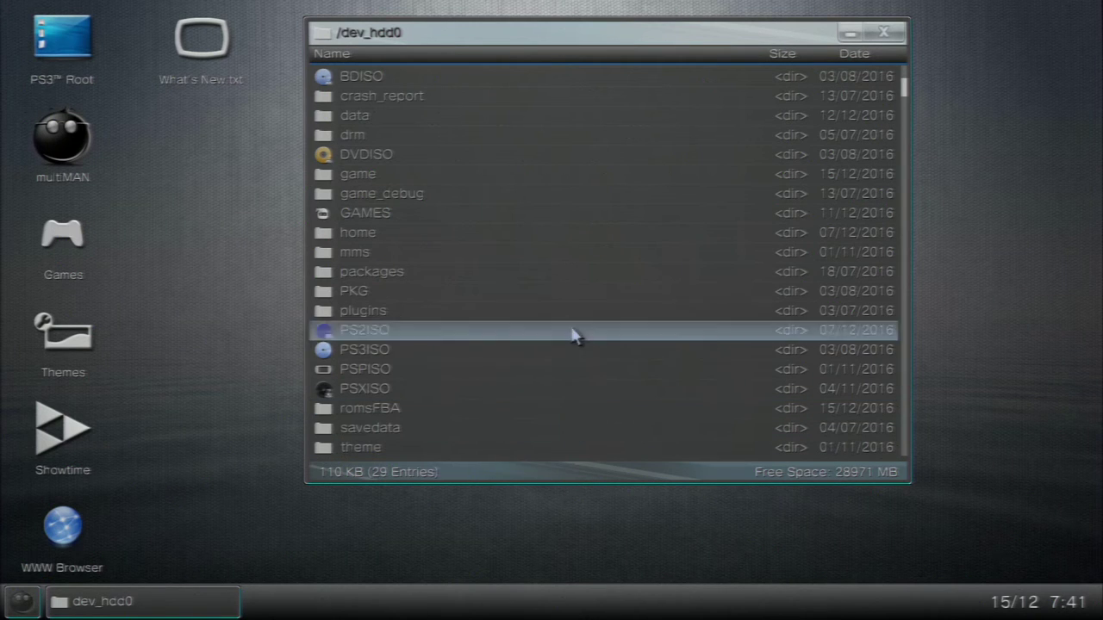
pyautogui.scroll(1, 542, 349)
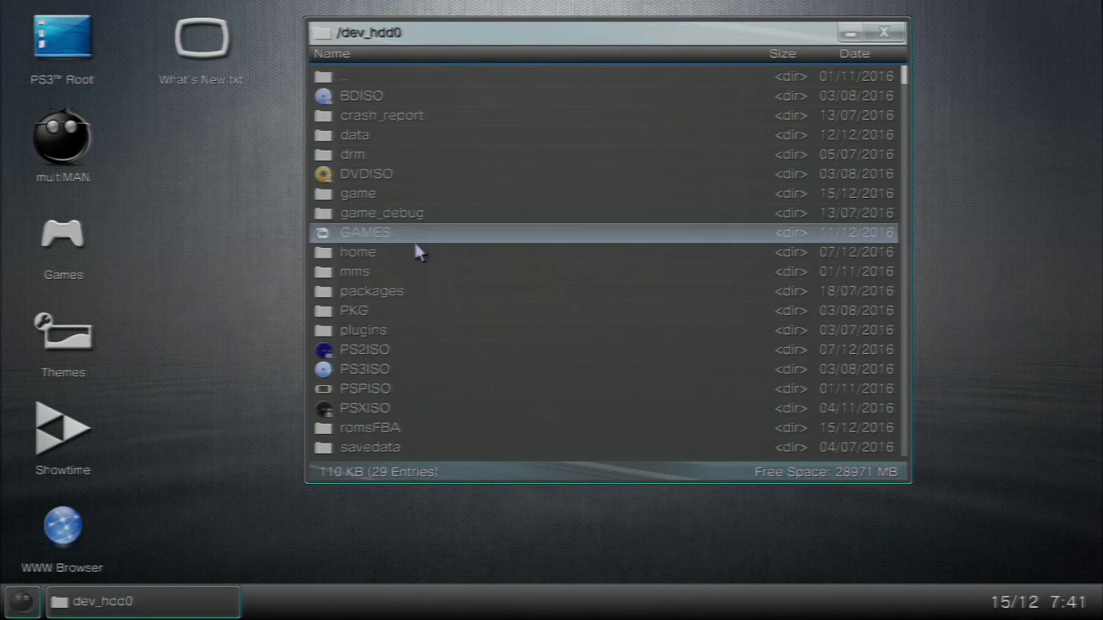
pyautogui.scroll(-3, 417, 448)
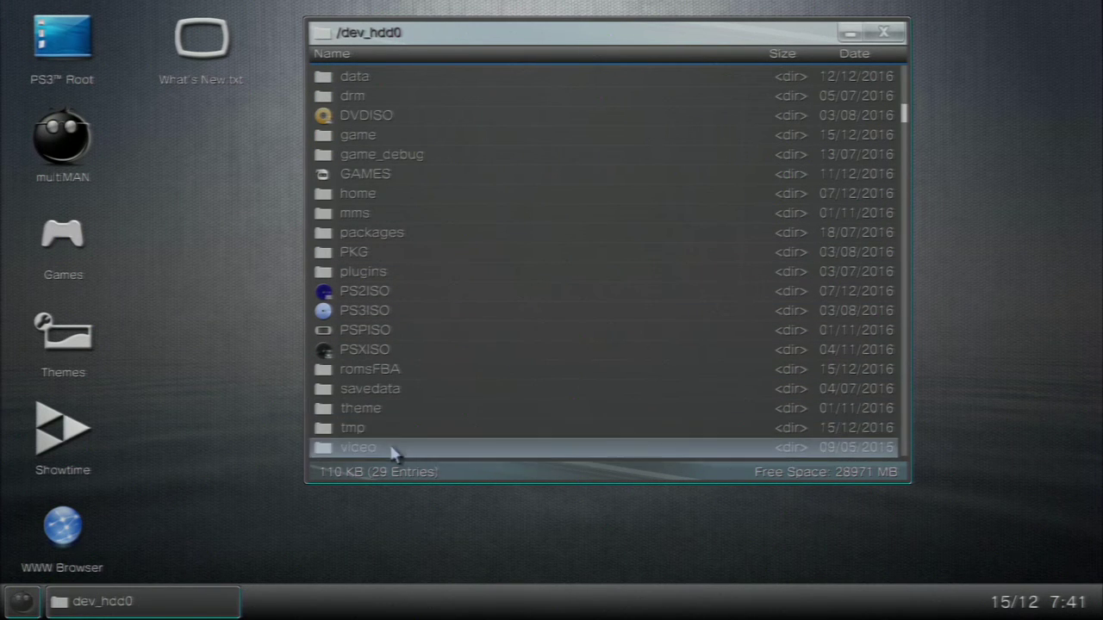
pyautogui.doubleClick(390, 431)
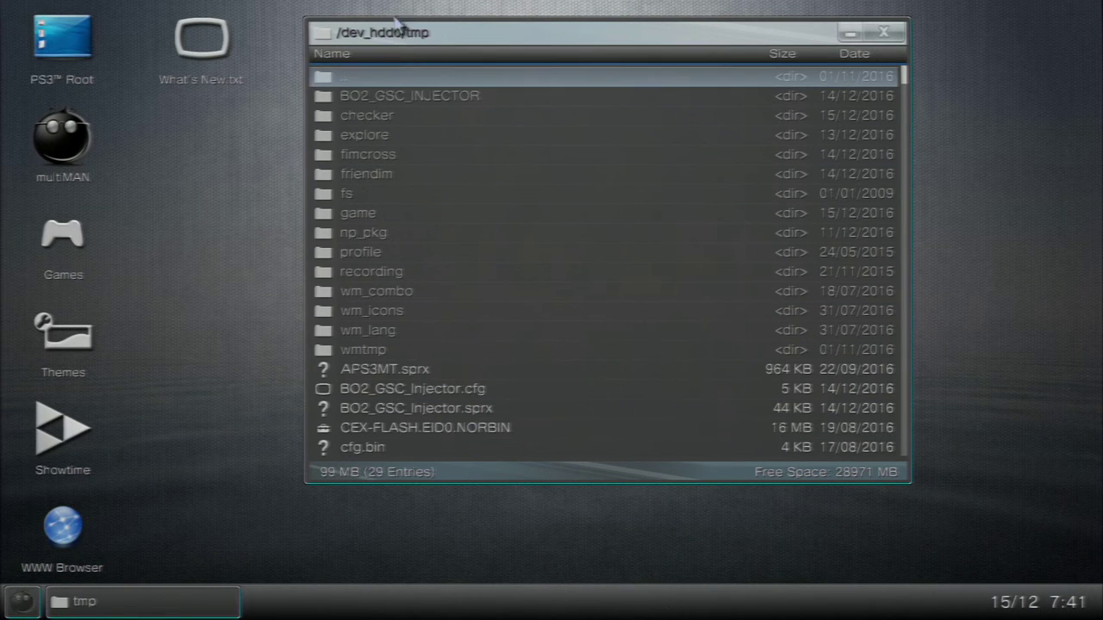
# Step: Look through the subfolders and files stored in tmp, checking their names and sizes
pyautogui.scroll(-5, 405, 136)
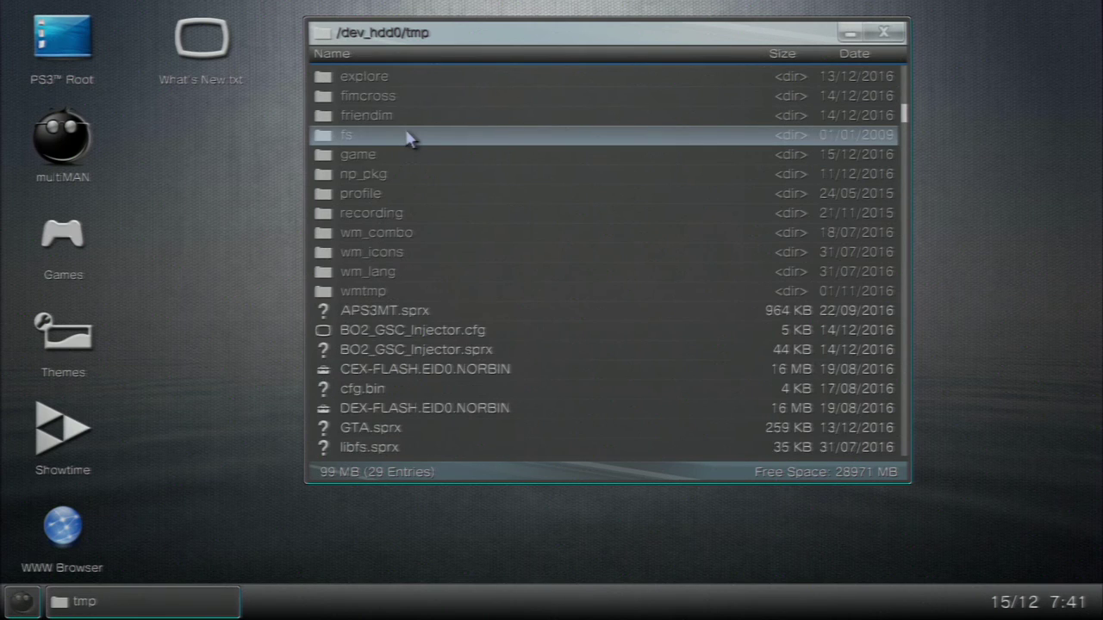
pyautogui.scroll(-9, 411, 140)
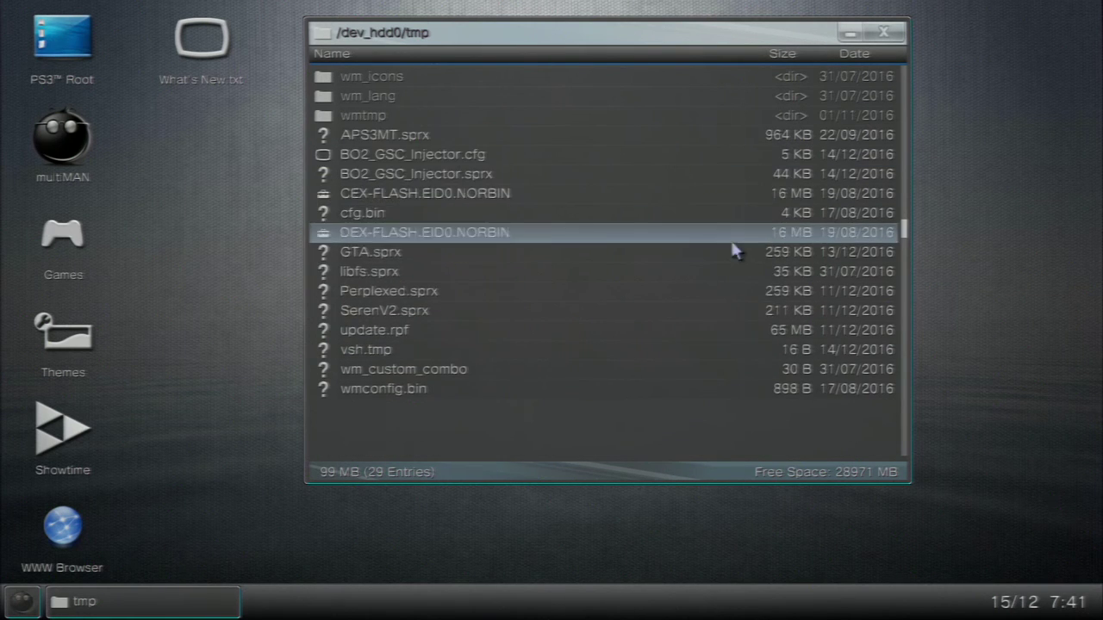
pyautogui.scroll(5, 487, 350)
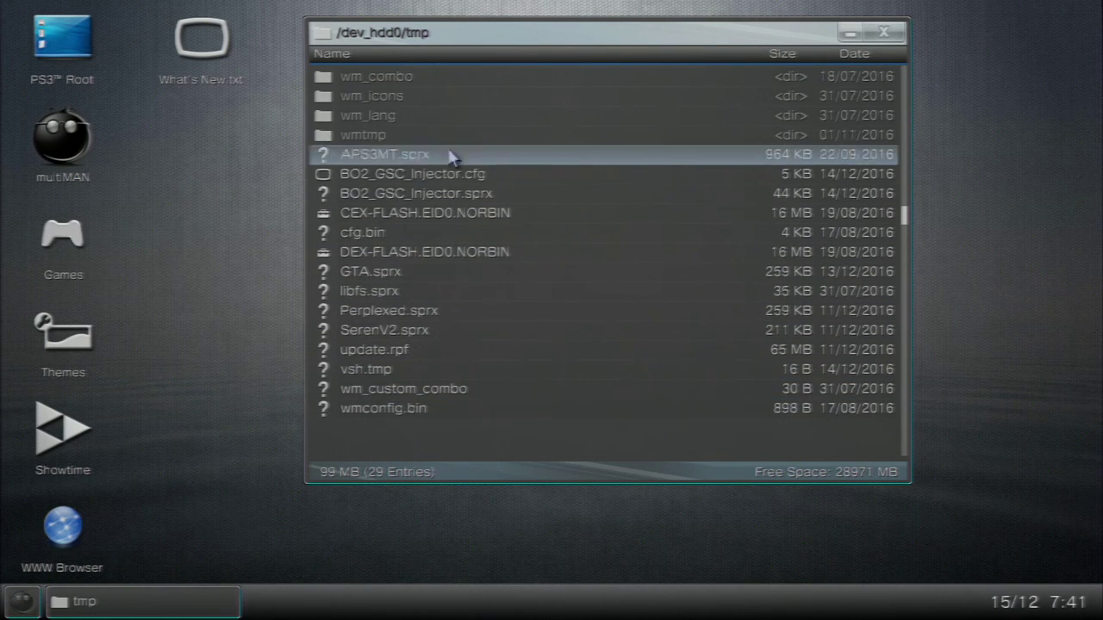
pyautogui.scroll(6, 399, 32)
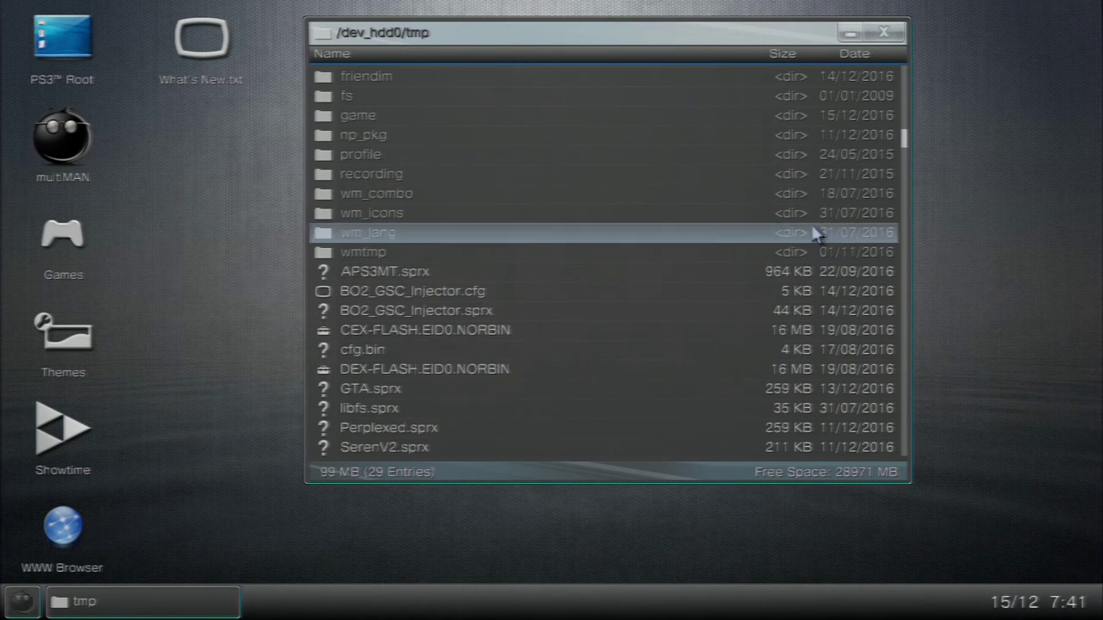
pyautogui.scroll(3, 814, 86)
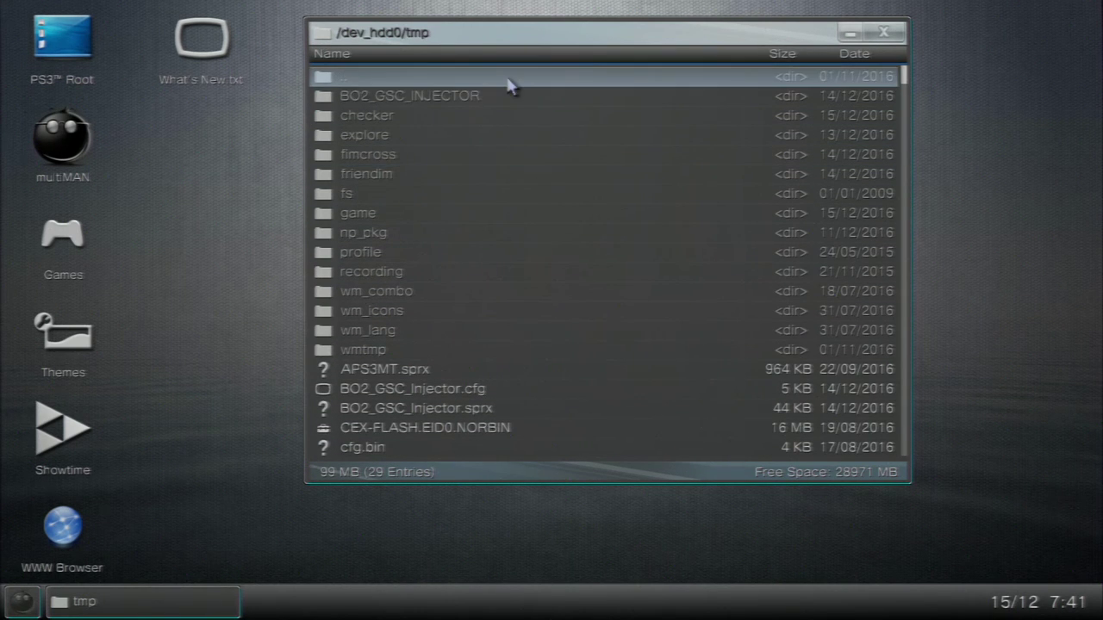
# Step: Return to dev_hdd0 and open its GAMES folder
pyautogui.click(499, 79)
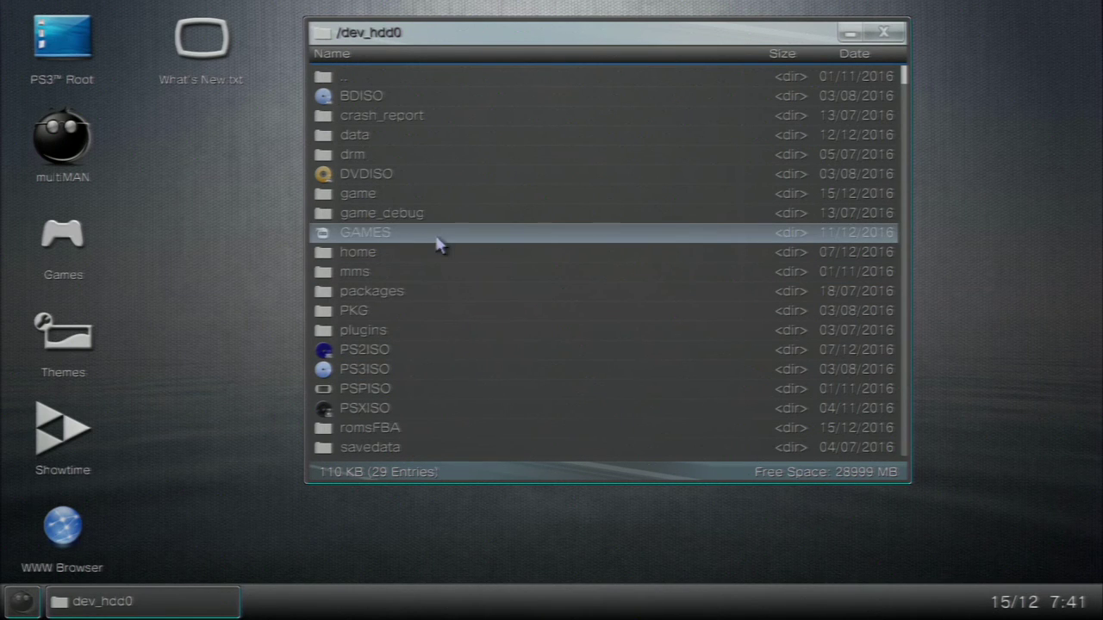
pyautogui.scroll(-2, 386, 455)
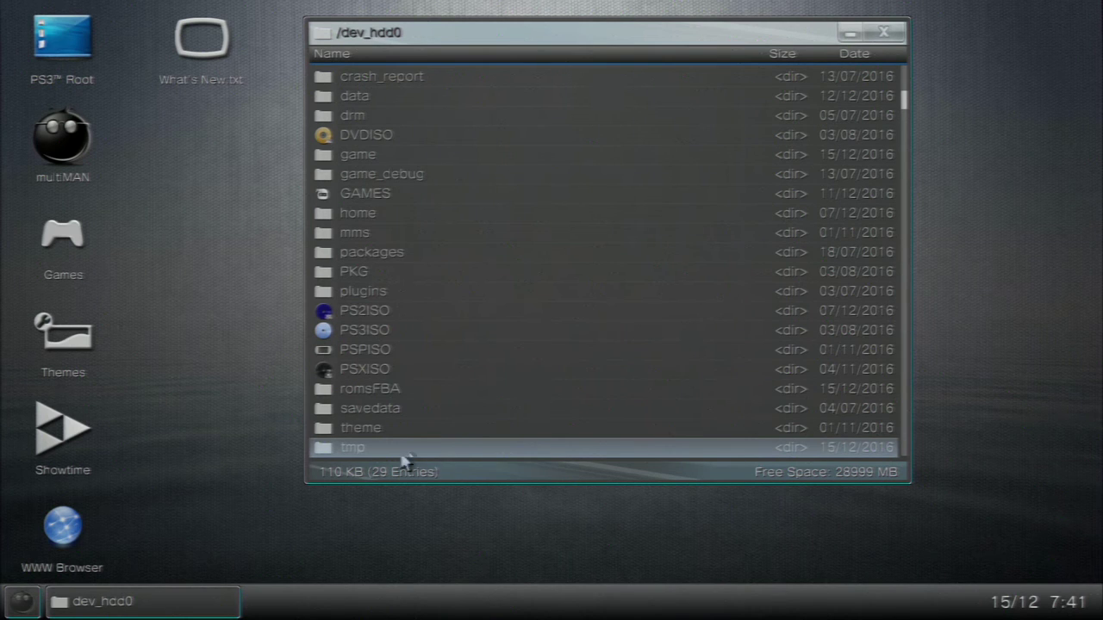
pyautogui.scroll(2, 417, 453)
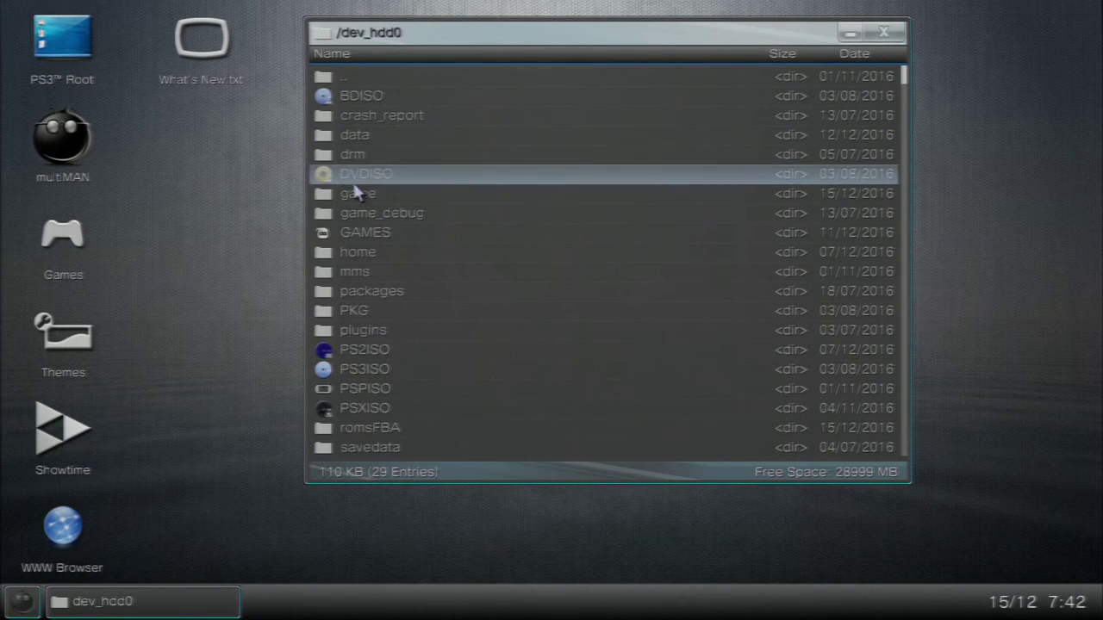
pyautogui.click(385, 240)
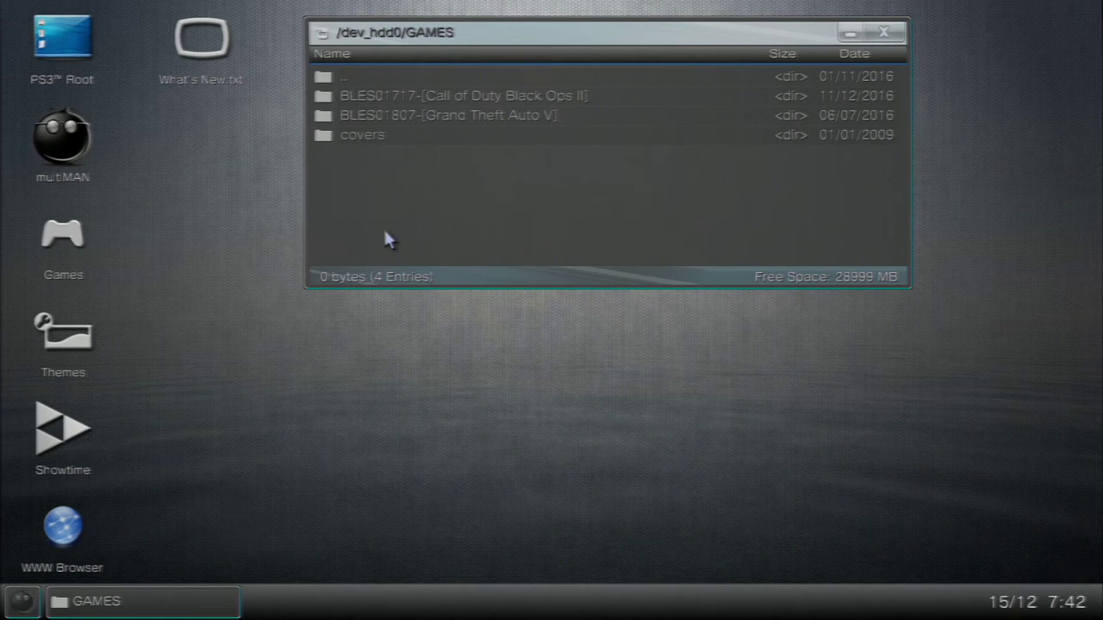
# Step: Check the contents of the covers folder inside GAMES and return to the GAMES listing
pyautogui.click(501, 140)
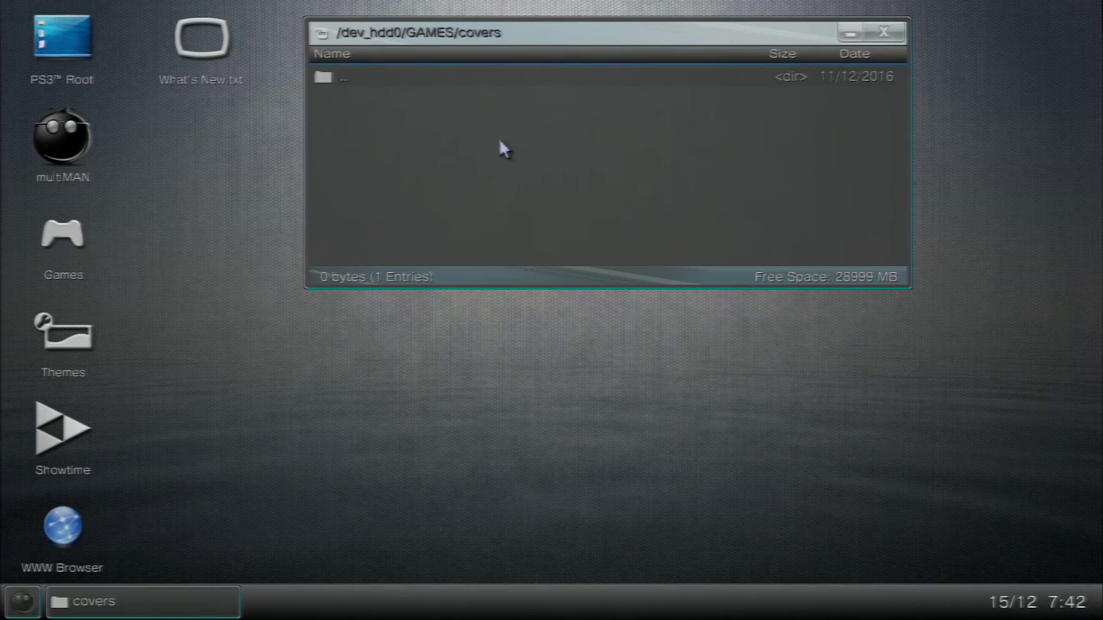
pyautogui.click(492, 84)
pyautogui.click(500, 57)
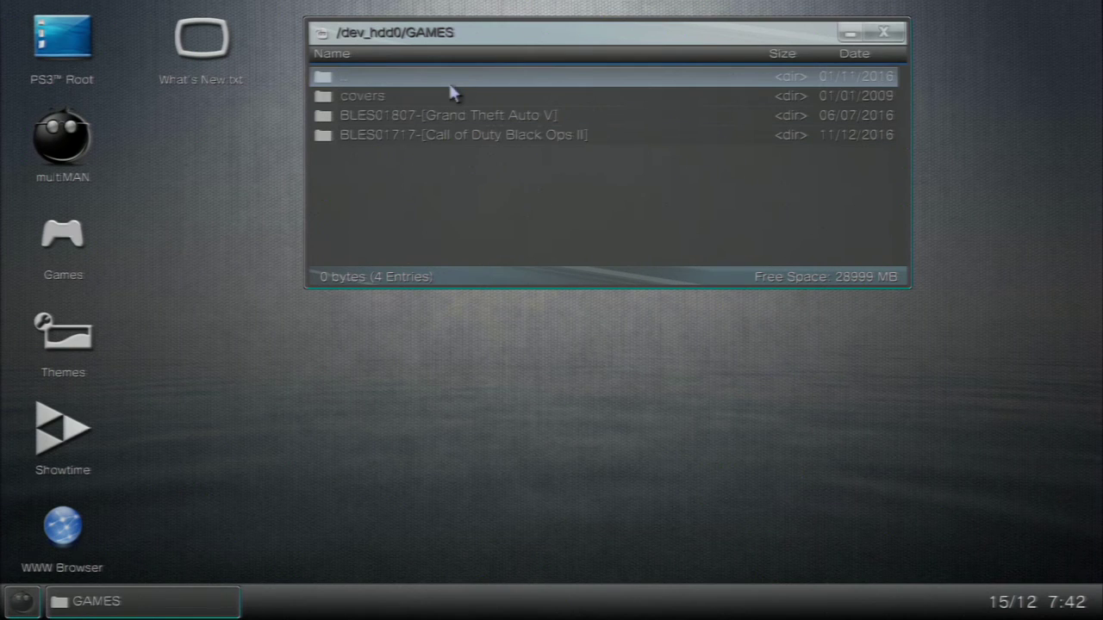
# Step: Go back up to dev_hdd0 and open its game folder
pyautogui.click(449, 85)
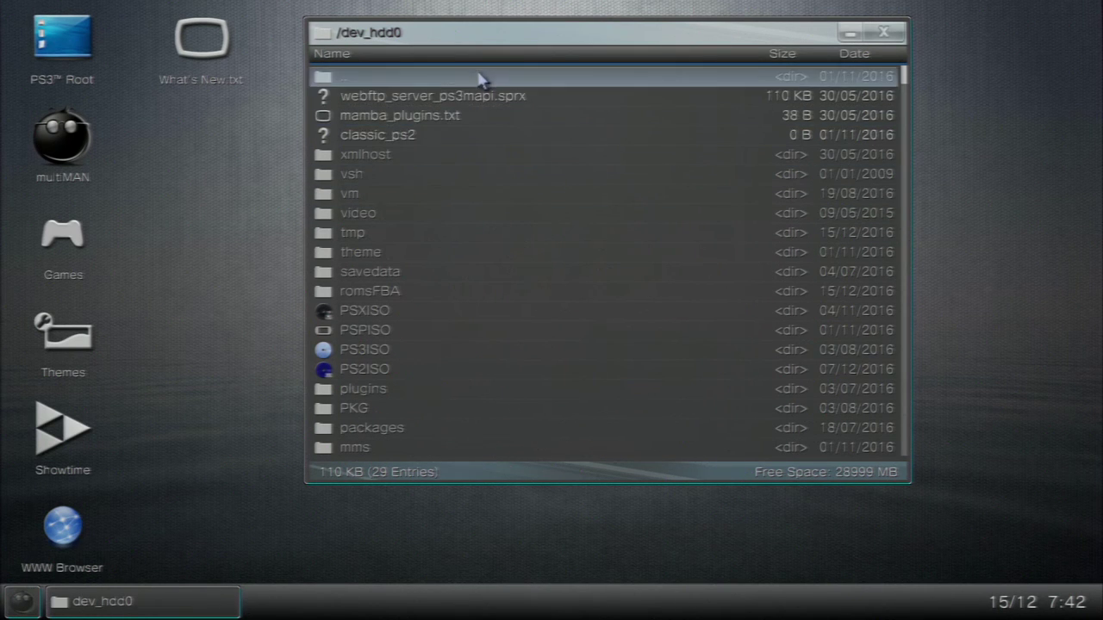
pyautogui.scroll(-3, 480, 82)
pyautogui.scroll(-2, 480, 77)
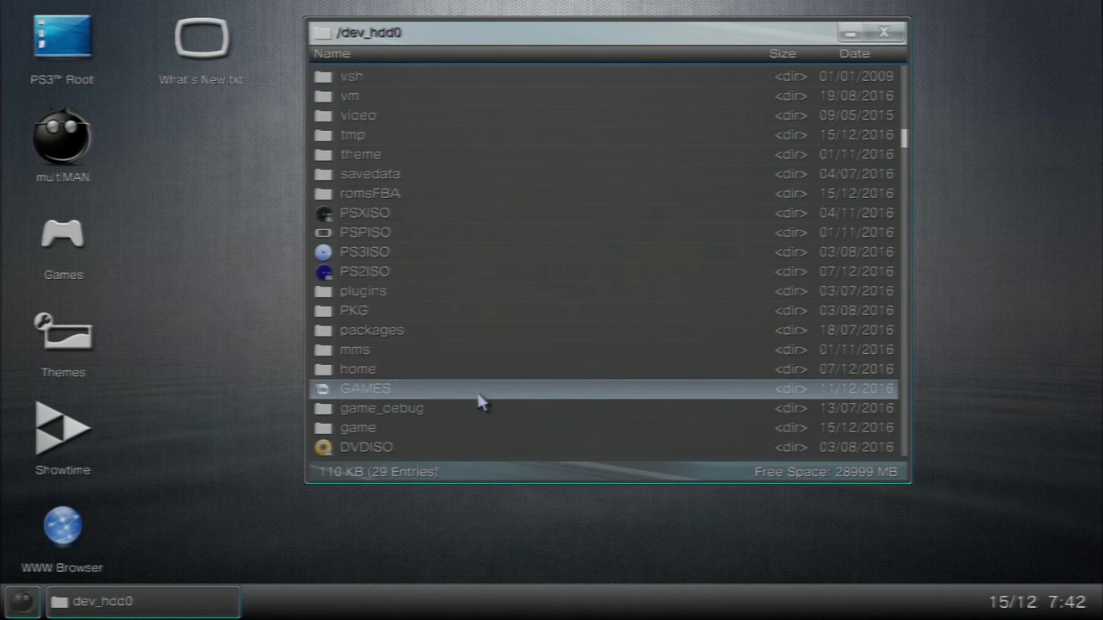
pyautogui.scroll(-4, 480, 400)
pyautogui.scroll(-1, 480, 402)
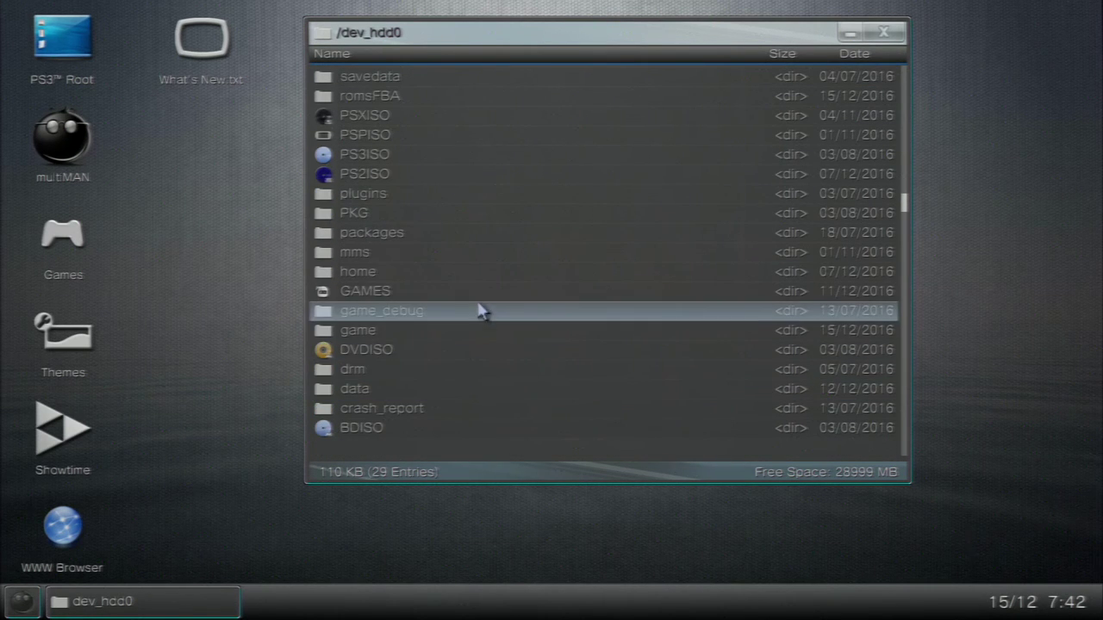
pyautogui.click(480, 332)
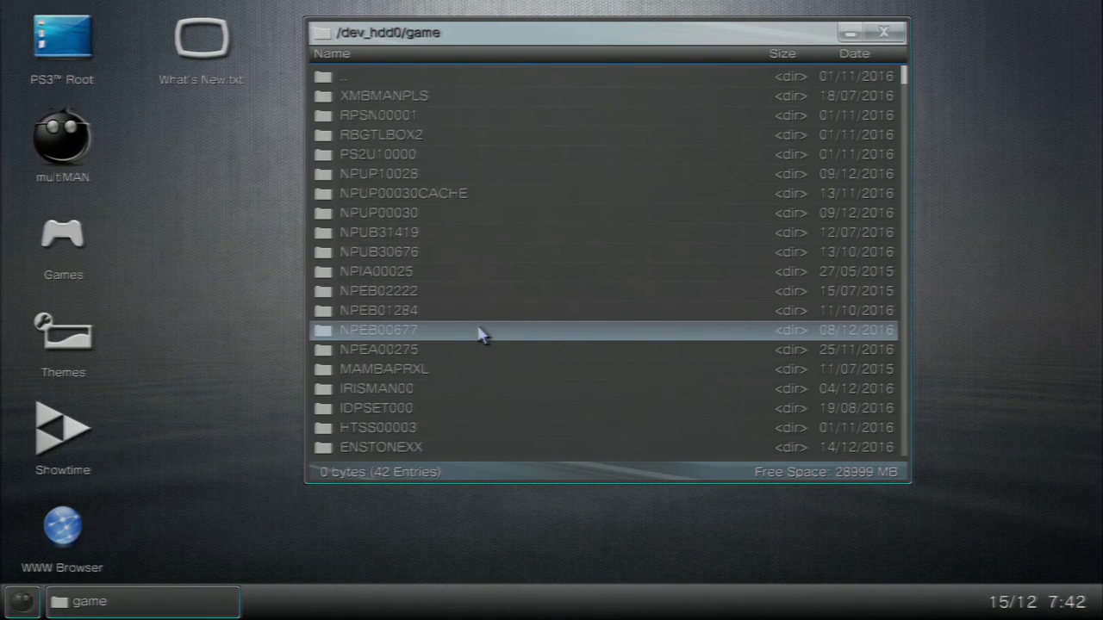
# Step: Look through the title ID folders stored in the game directory, checking their names and dates
pyautogui.scroll(-7, 493, 103)
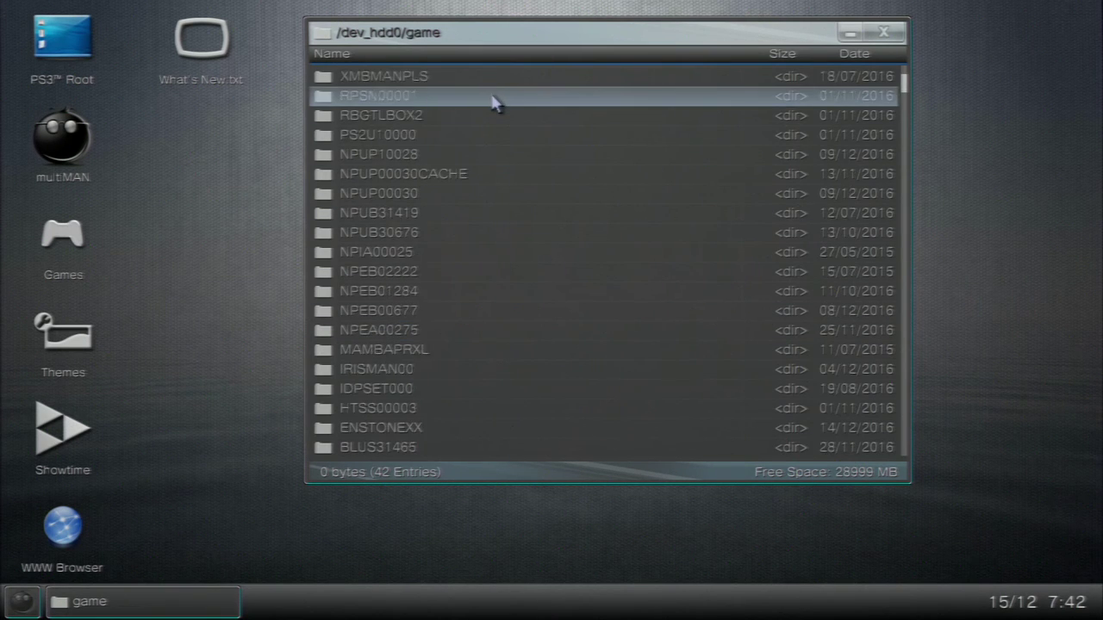
pyautogui.scroll(-4, 474, 244)
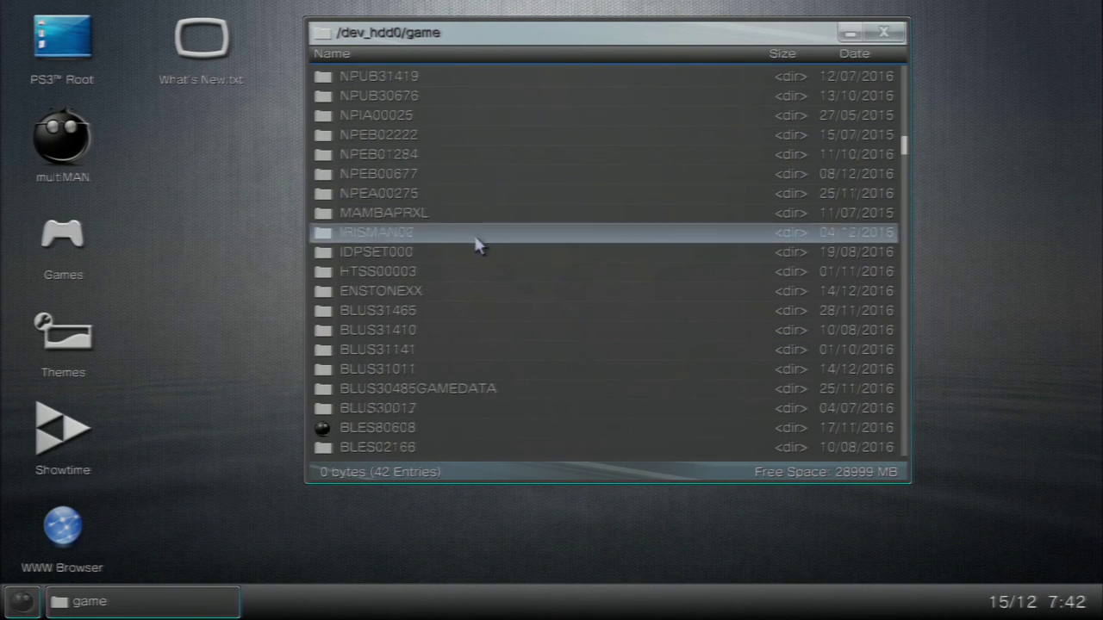
pyautogui.scroll(-6, 492, 308)
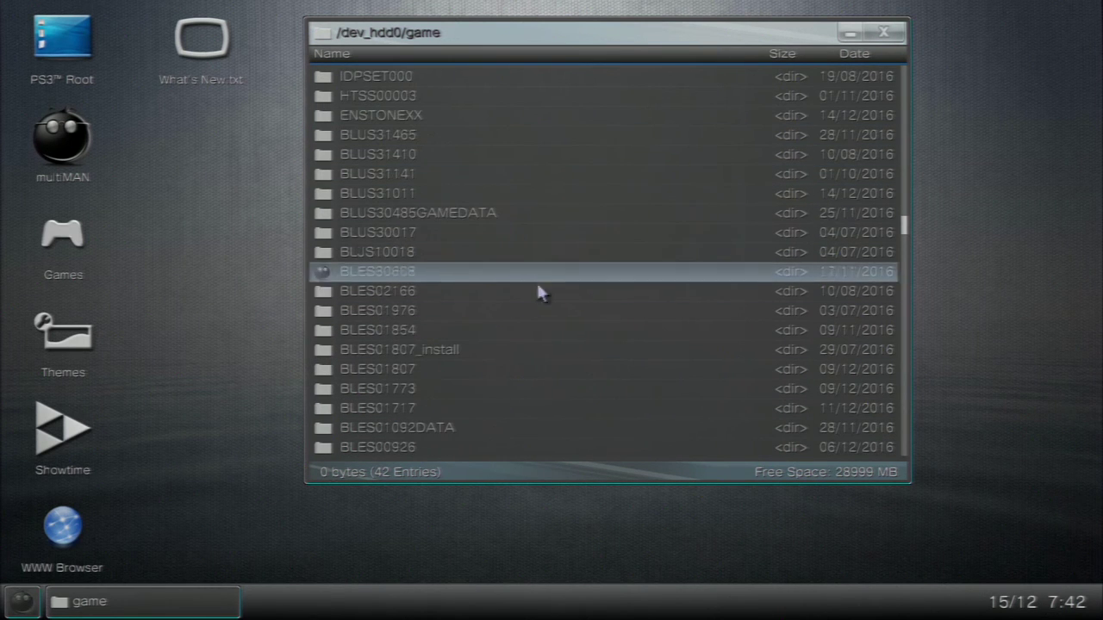
pyautogui.scroll(-1, 554, 456)
pyautogui.scroll(3, 556, 463)
pyautogui.scroll(2, 553, 453)
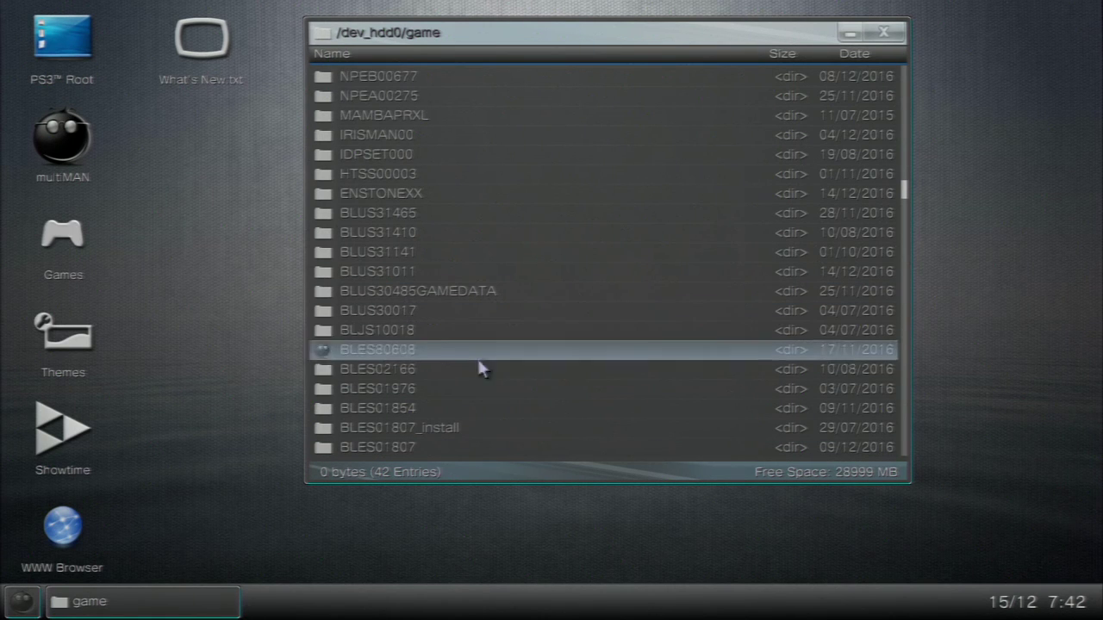
pyautogui.scroll(-3, 466, 457)
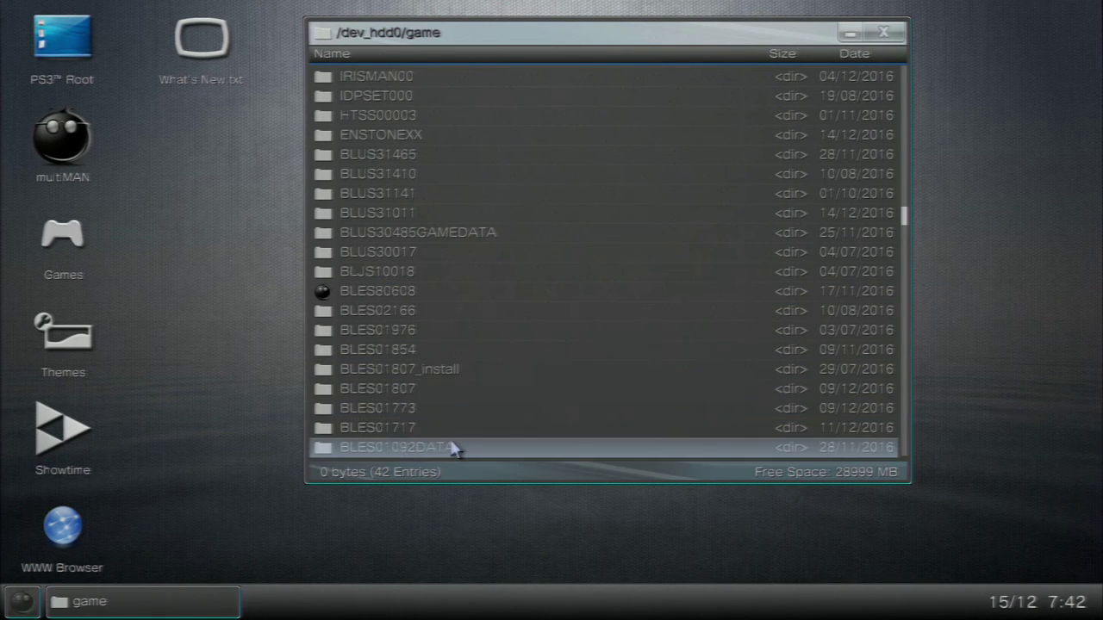
# Step: Open the BLES01807 folder and view its ICON0.PNG image to identify the game
pyautogui.click(443, 390)
pyautogui.doubleClick(443, 391)
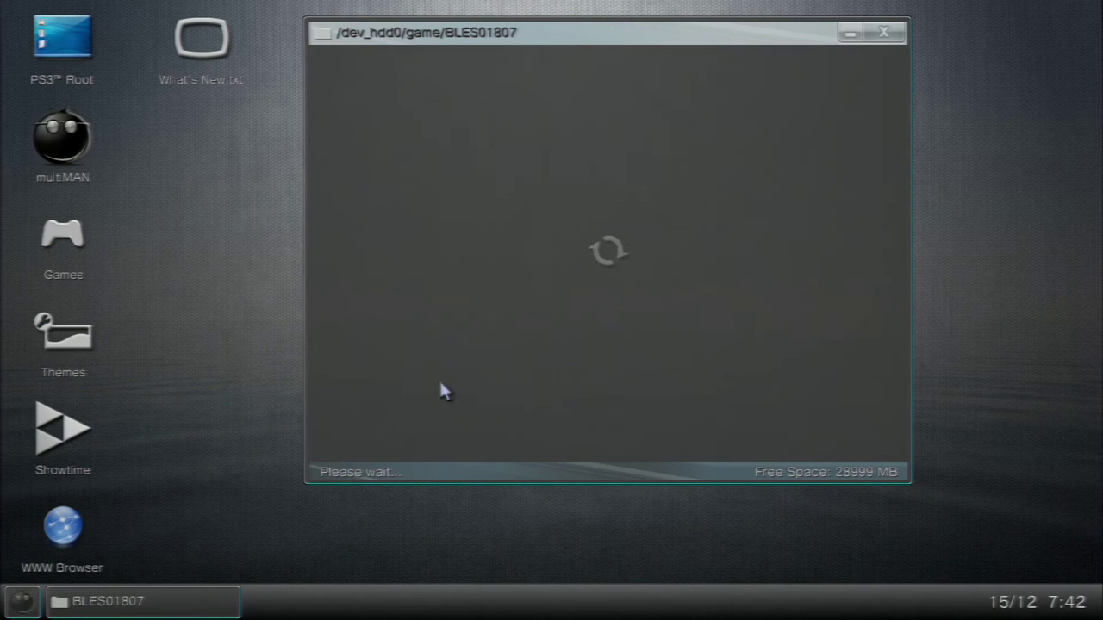
pyautogui.click(443, 163)
pyautogui.doubleClick(442, 163)
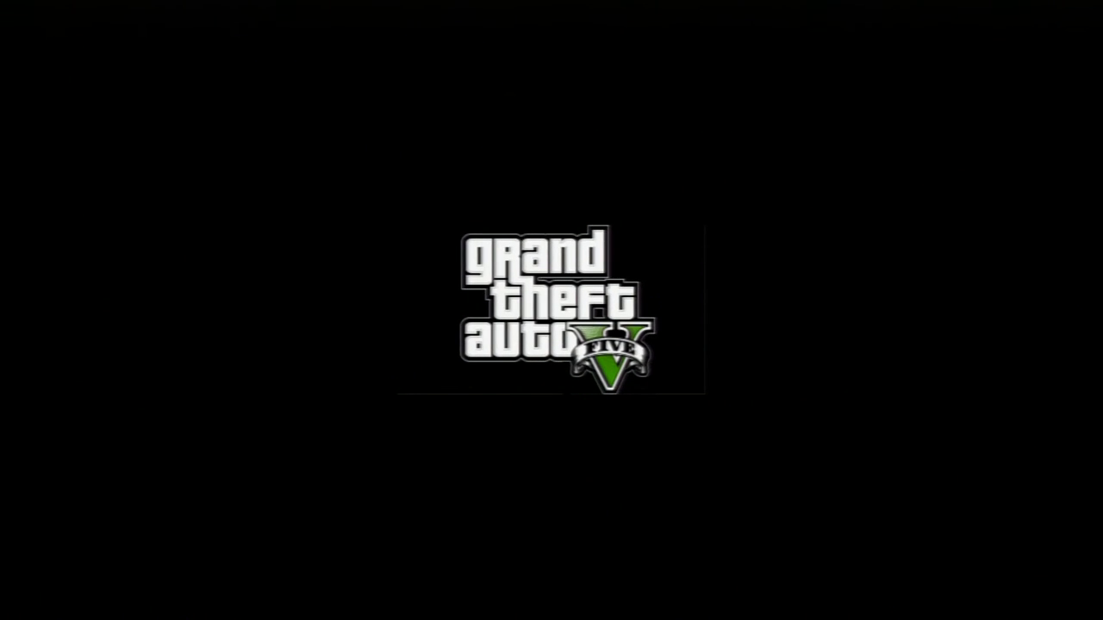
pyautogui.press('Escape')
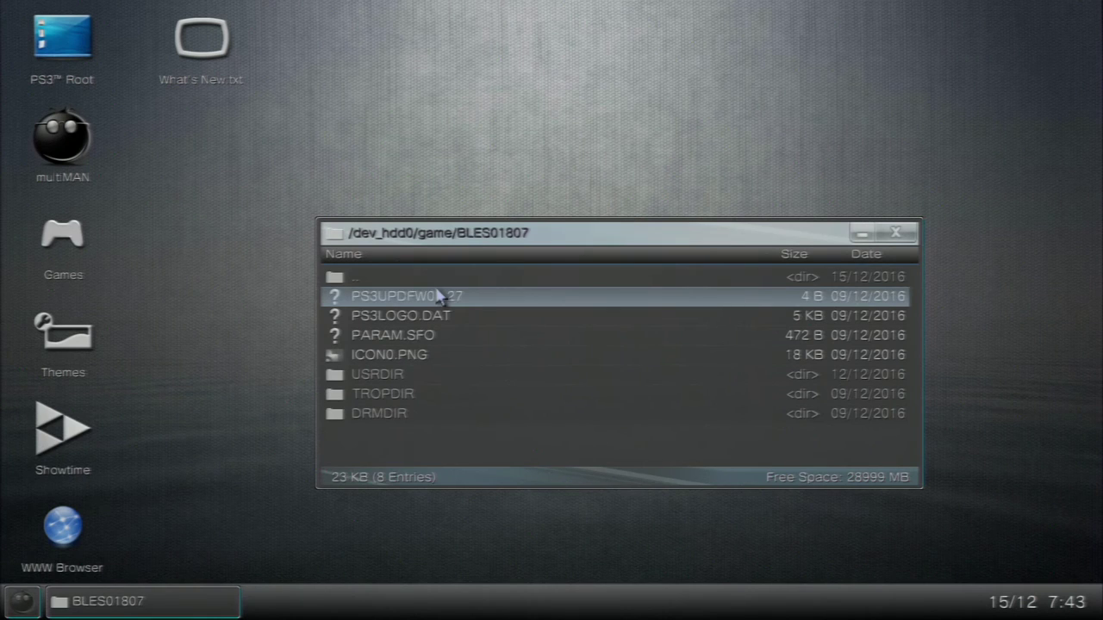
# Step: Leave BLES01807, close the file window and reopen dev_hdd0 from the PS3 Root
pyautogui.click(464, 284)
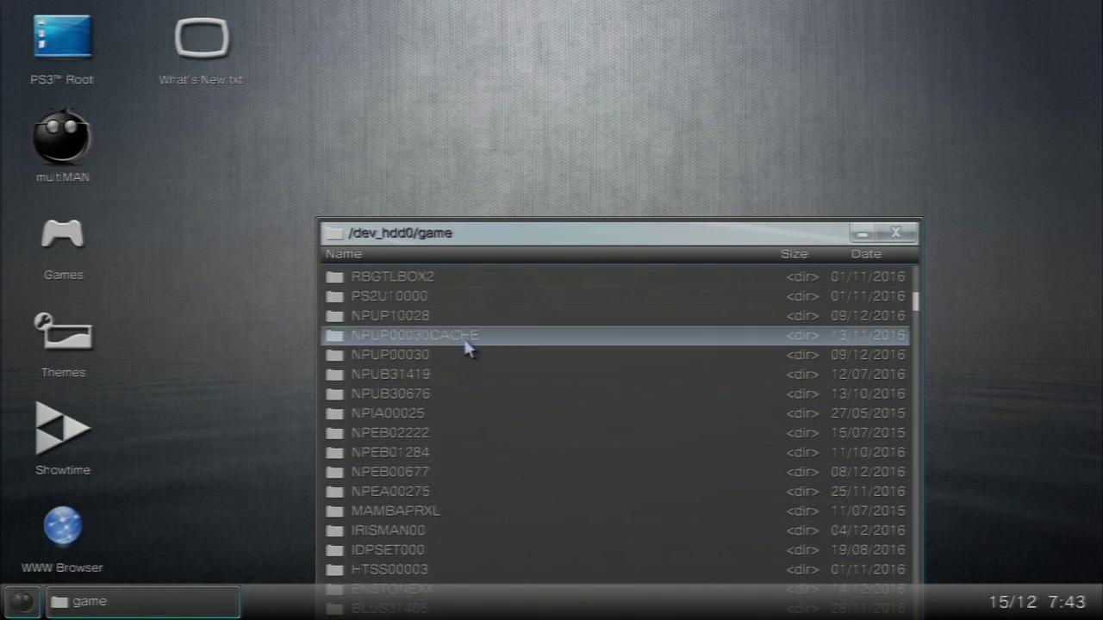
pyautogui.click(901, 231)
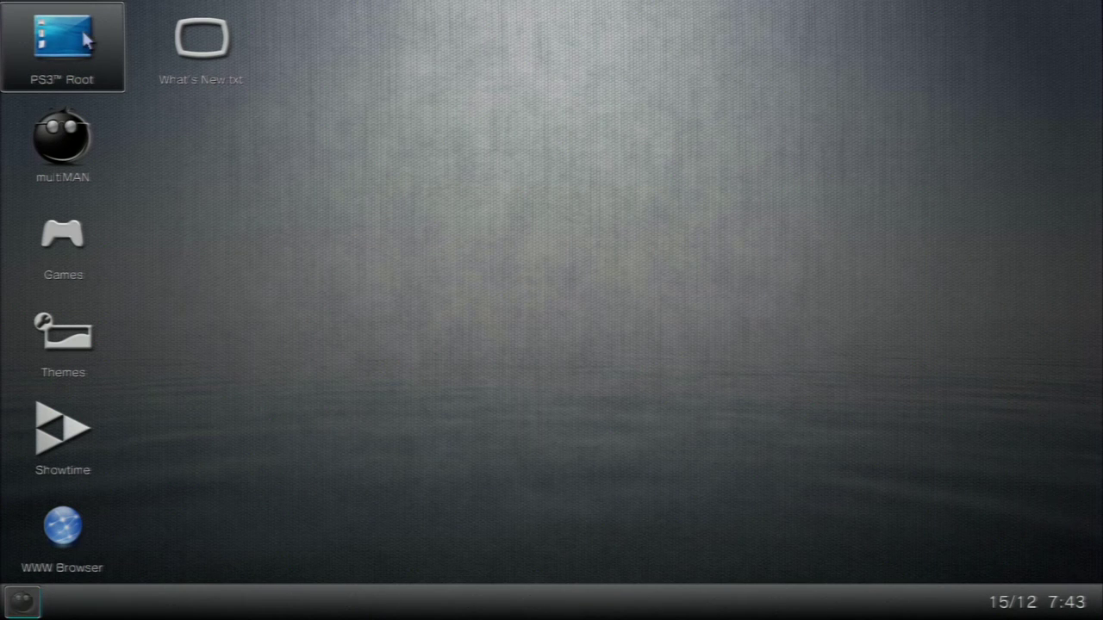
pyautogui.doubleClick(104, 75)
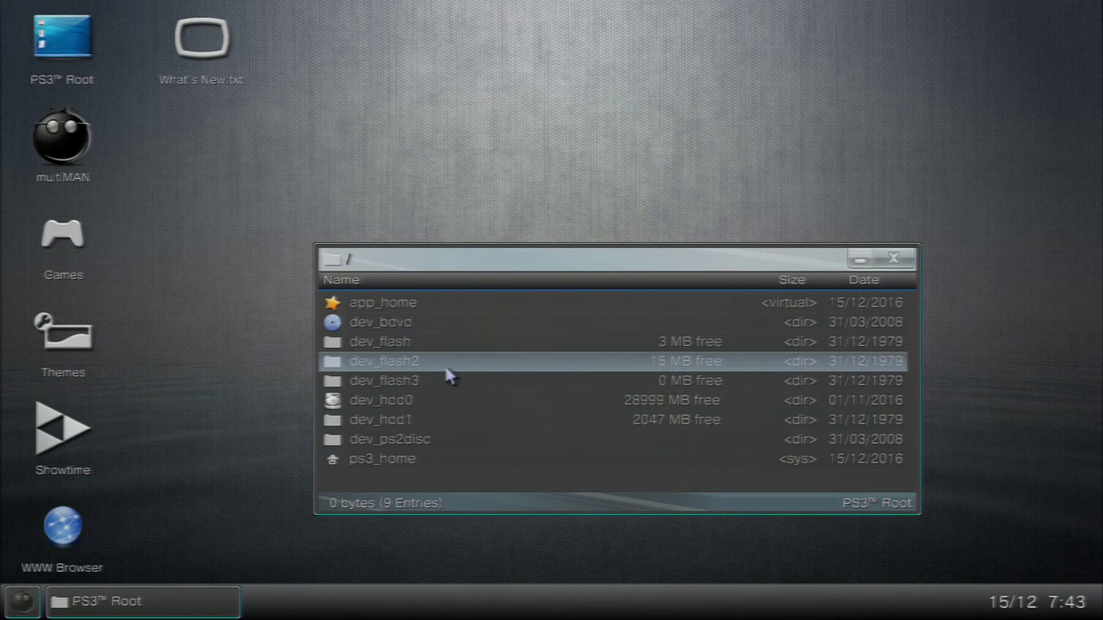
pyautogui.doubleClick(457, 402)
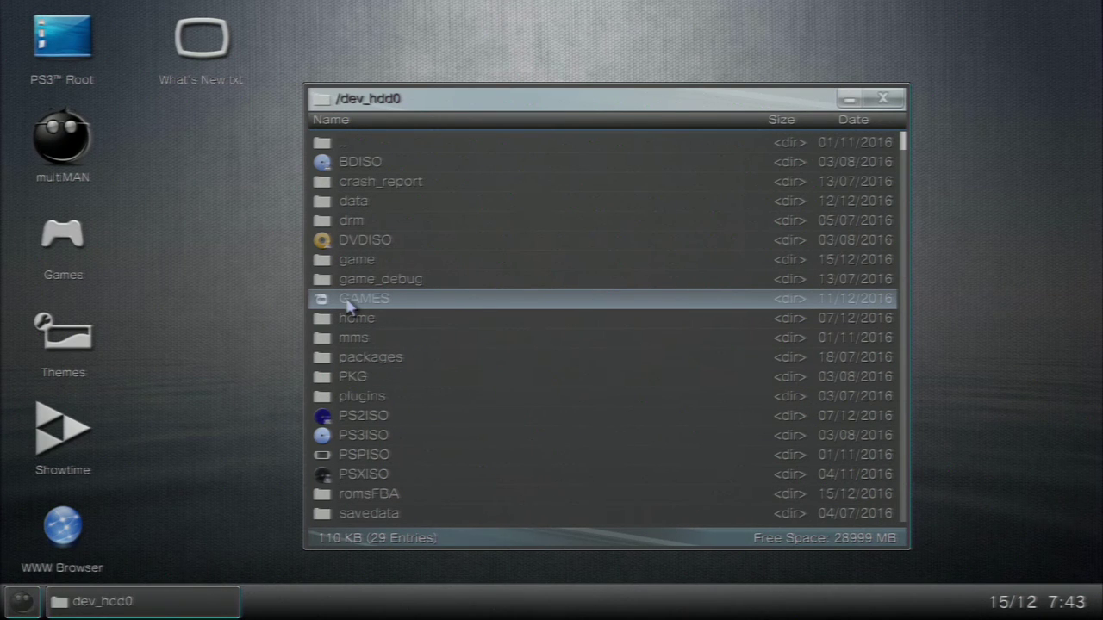
# Step: Check the dev_hdd0 listing from beginning to end and open the game folder again
pyautogui.press('super')
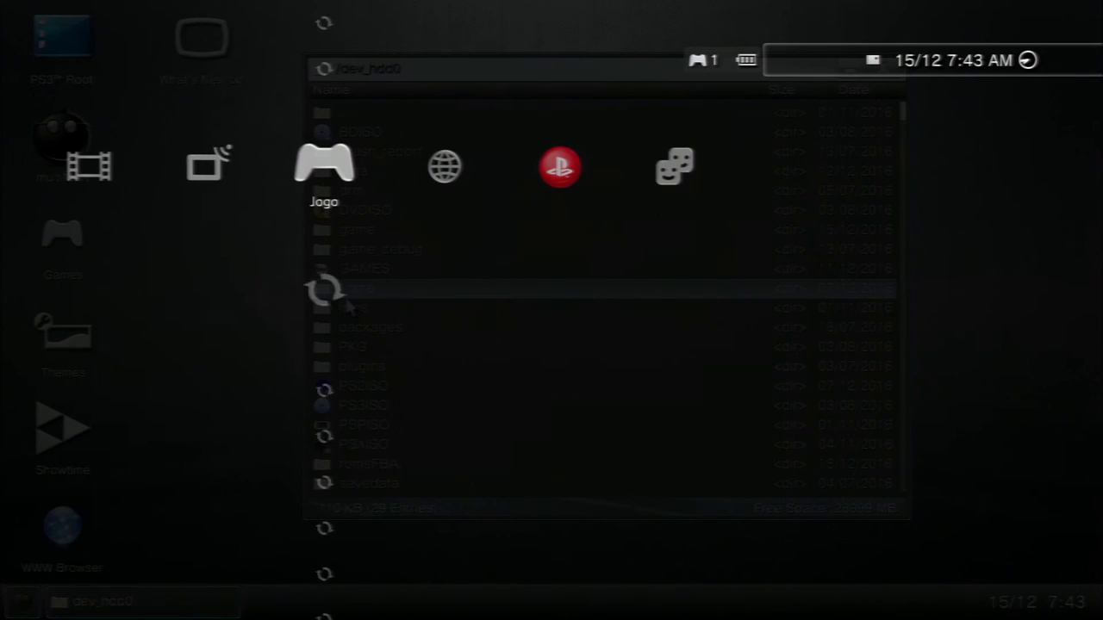
pyautogui.press('super')
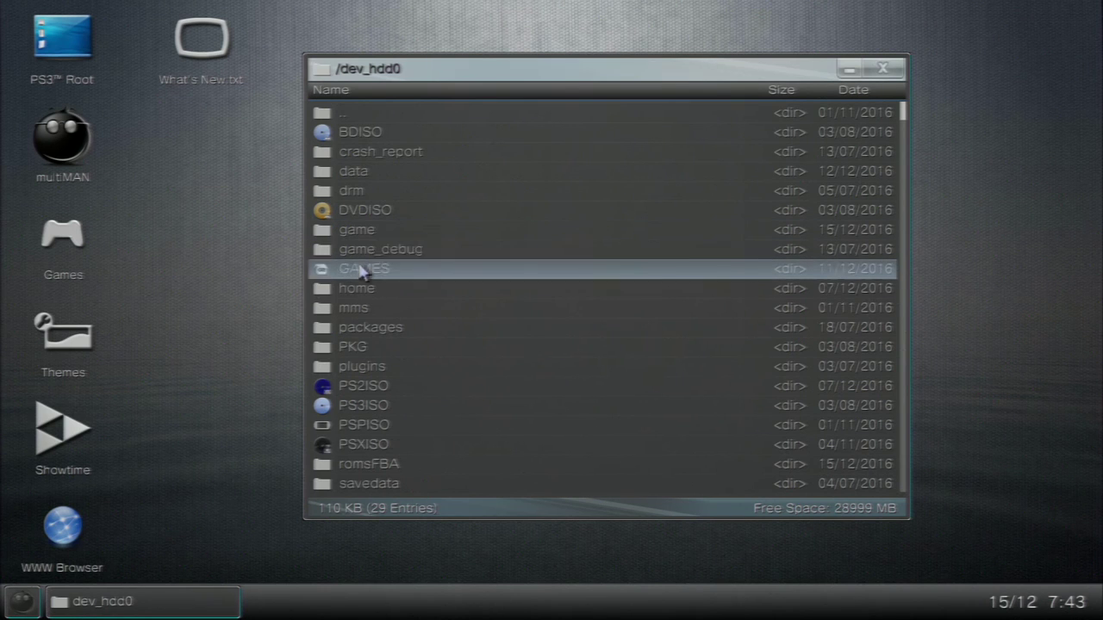
pyautogui.scroll(-3, 362, 284)
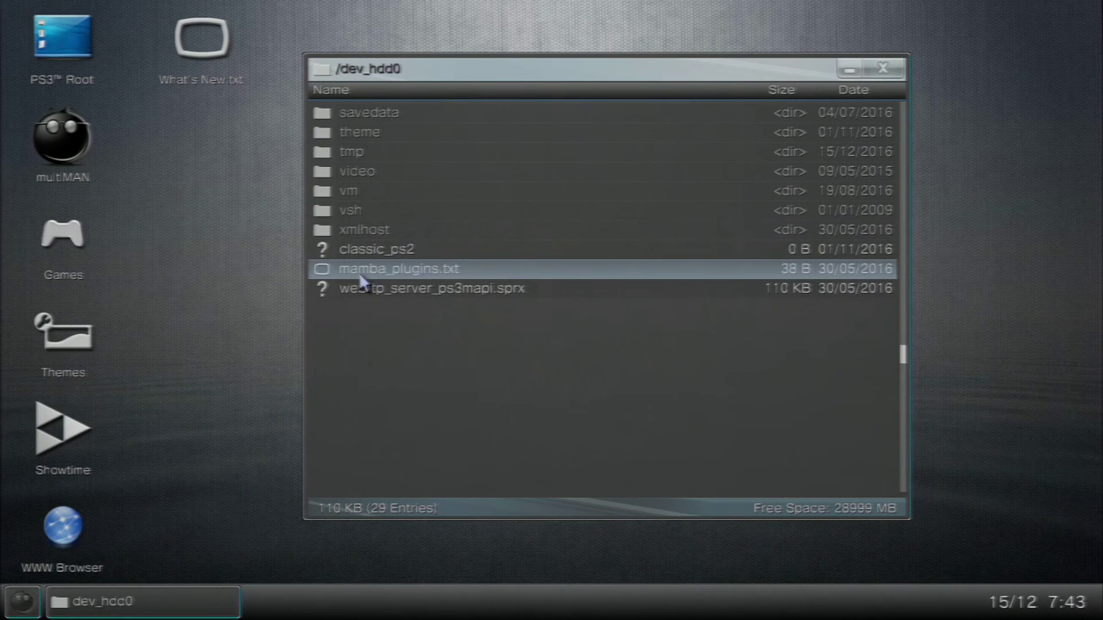
pyautogui.scroll(3, 362, 285)
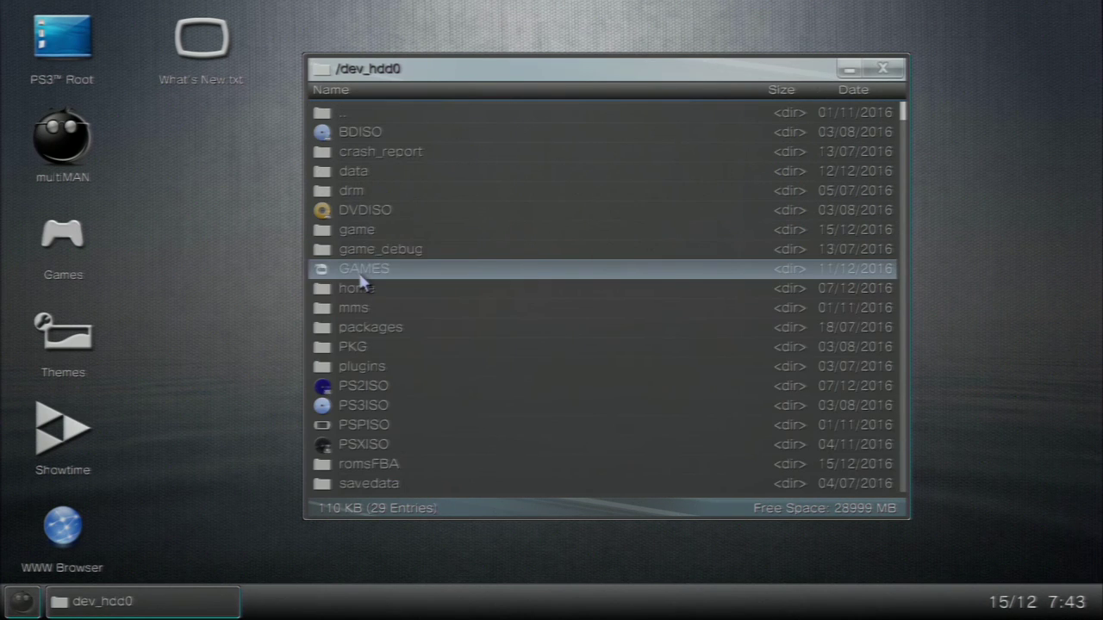
pyautogui.doubleClick(372, 231)
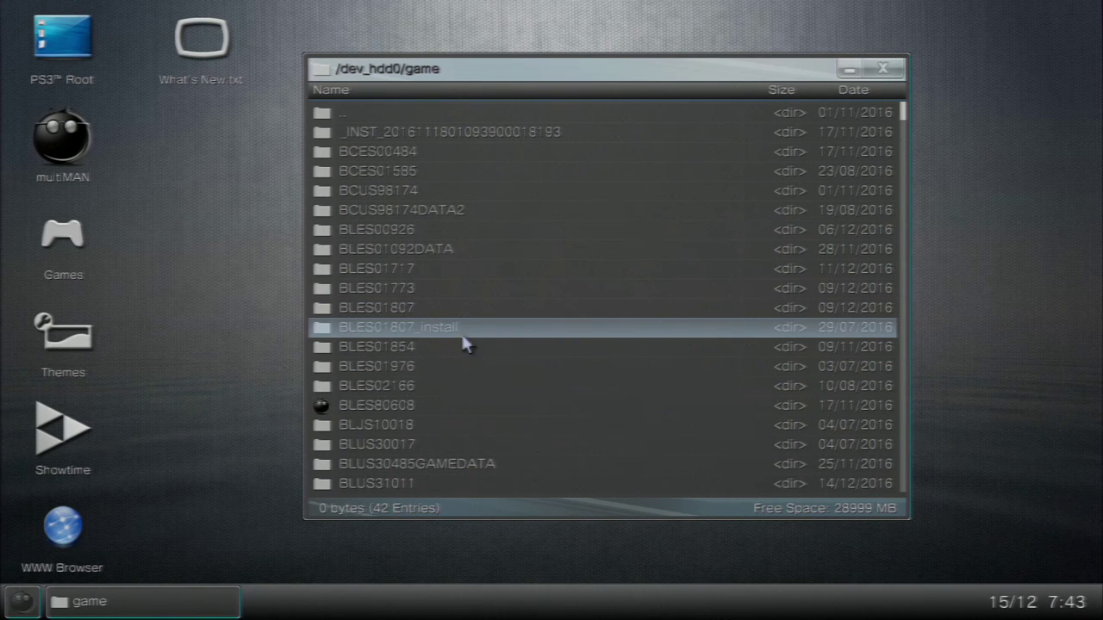
# Step: Open BLES01807, enter its USRDIR folder and examine the contents of the dlc subfolder
pyautogui.doubleClick(404, 310)
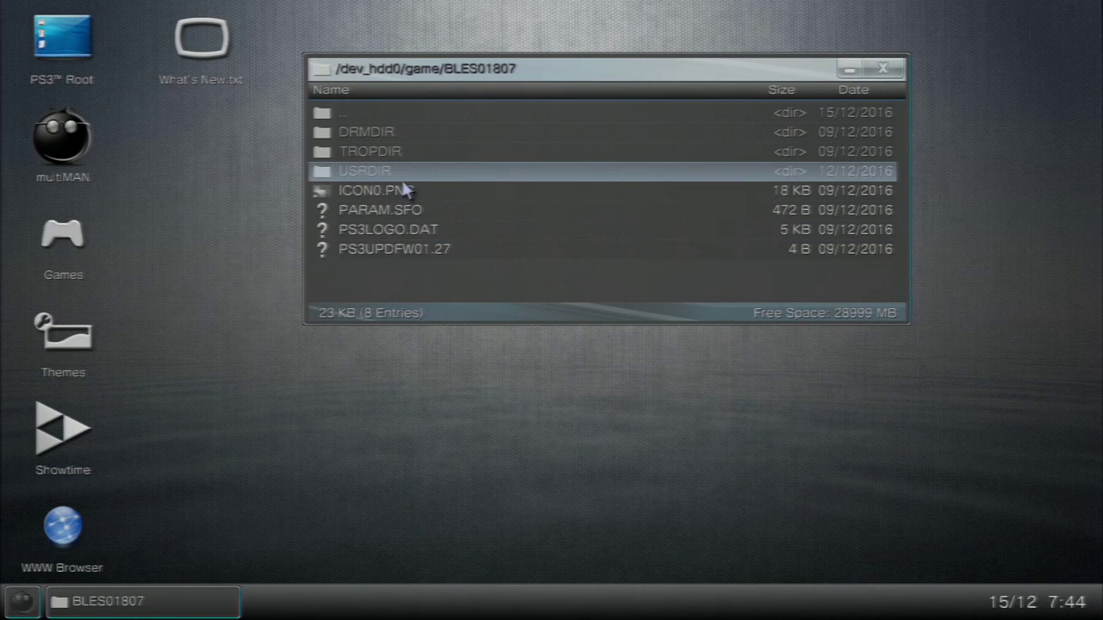
pyautogui.doubleClick(403, 182)
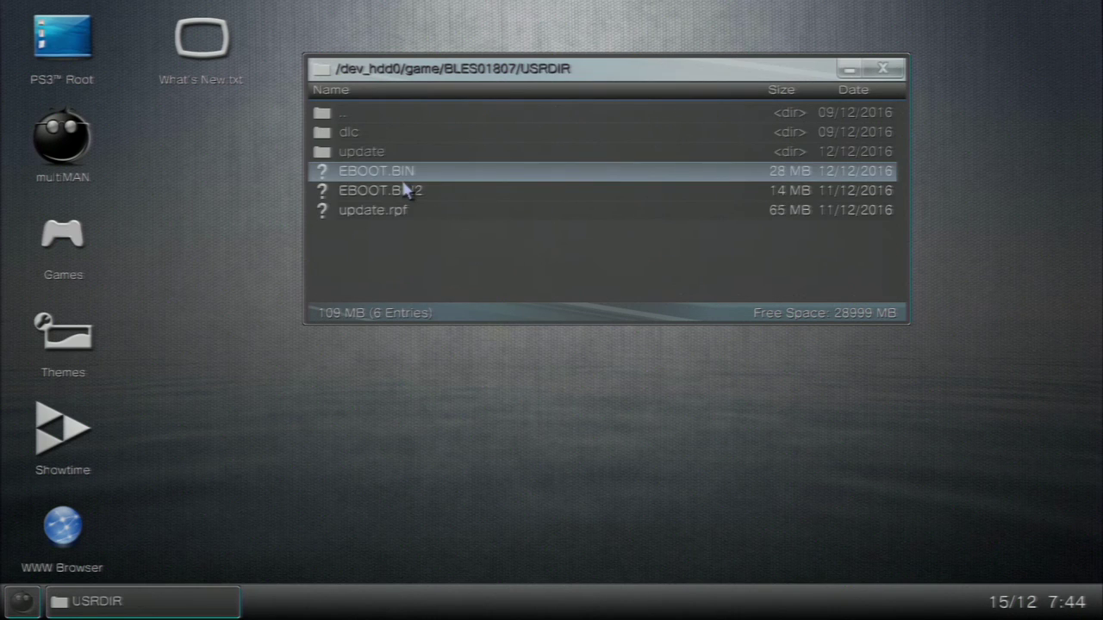
pyautogui.doubleClick(360, 132)
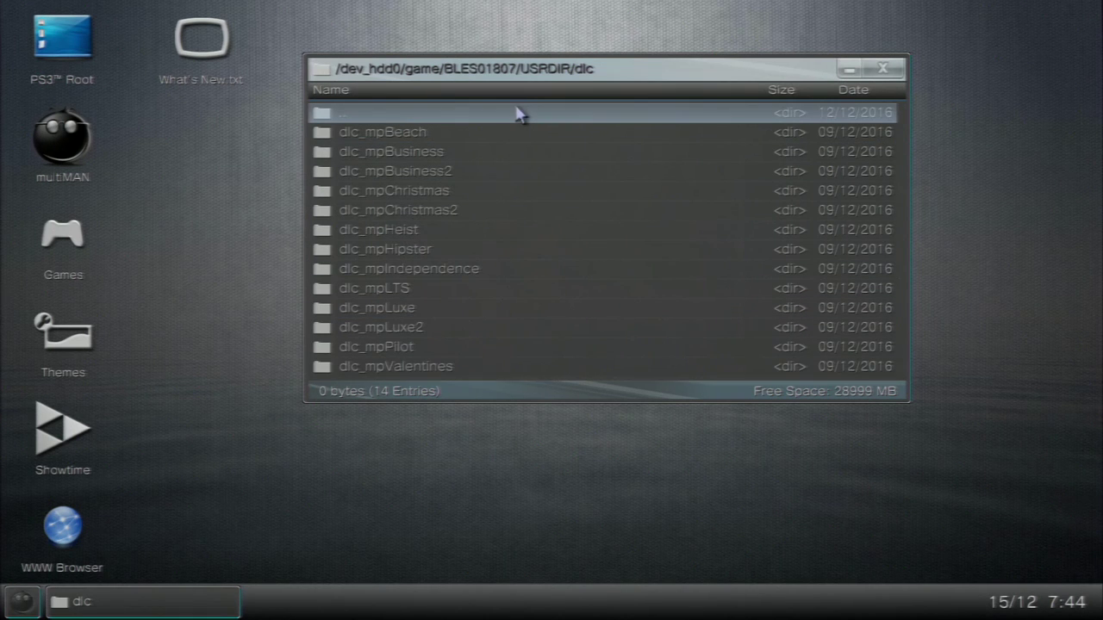
# Step: Go back up from the dlc folder to dev_hdd0 and reopen the game folder
pyautogui.doubleClick(518, 114)
pyautogui.doubleClick(513, 114)
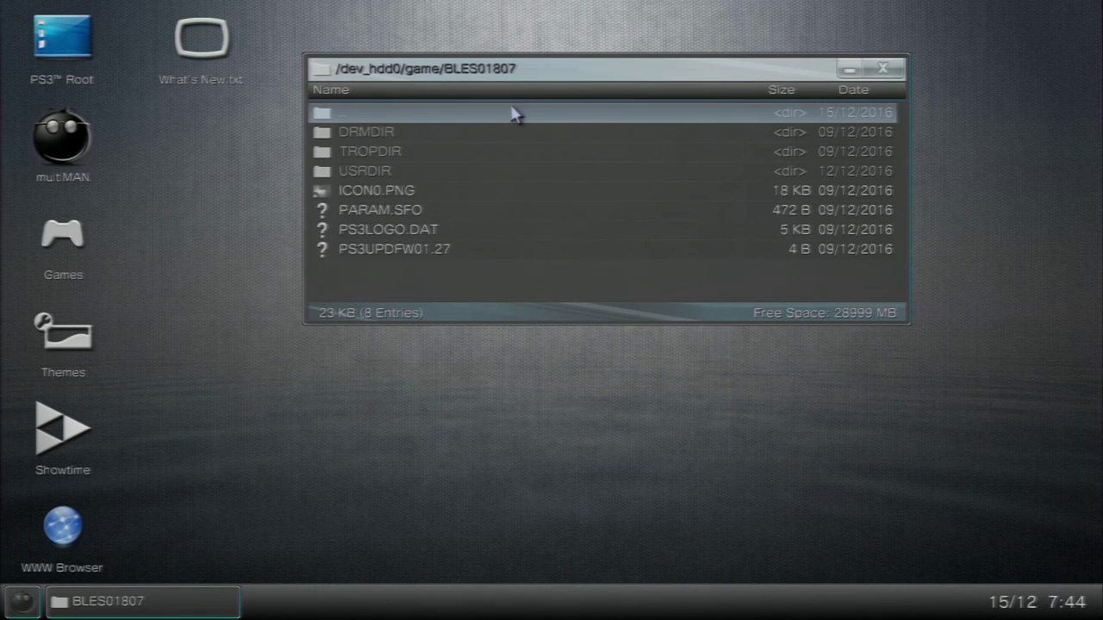
pyautogui.doubleClick(515, 115)
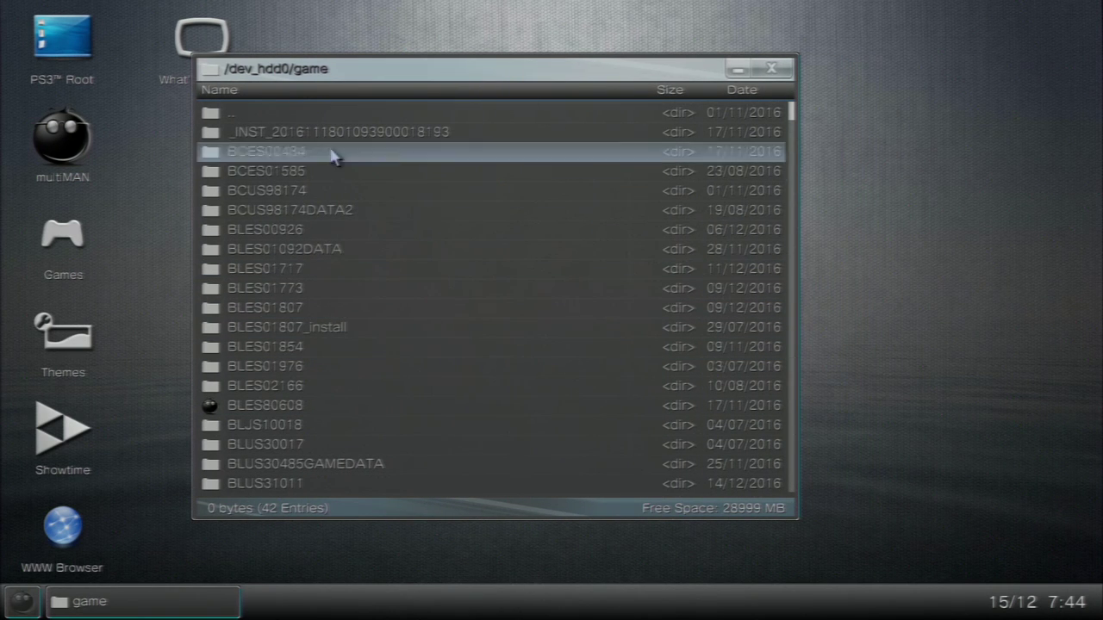
pyautogui.doubleClick(248, 115)
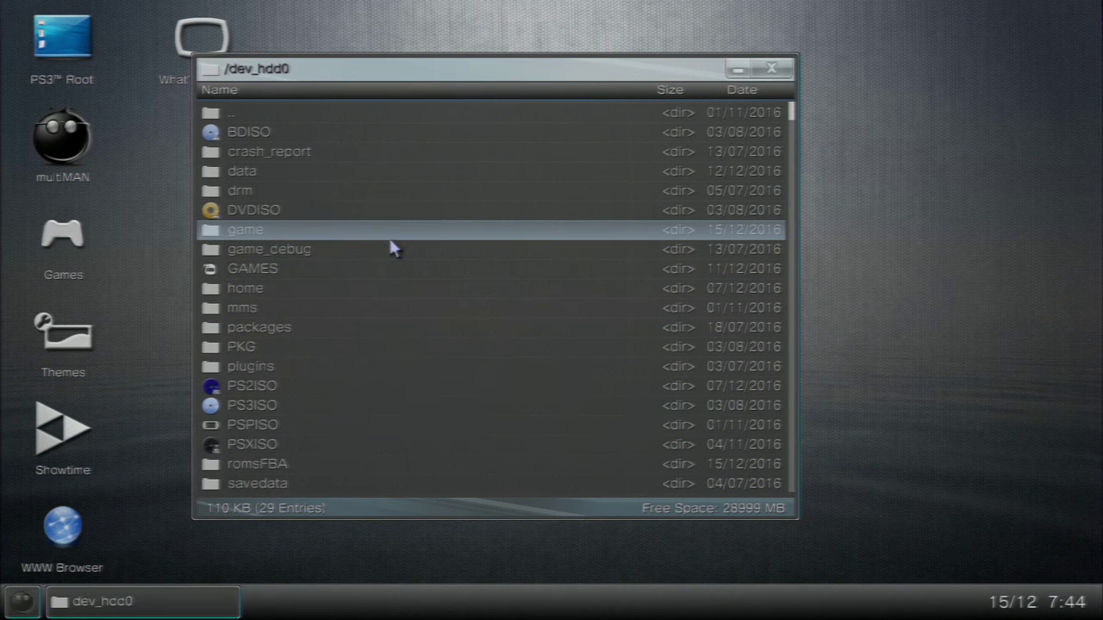
pyautogui.click(280, 230)
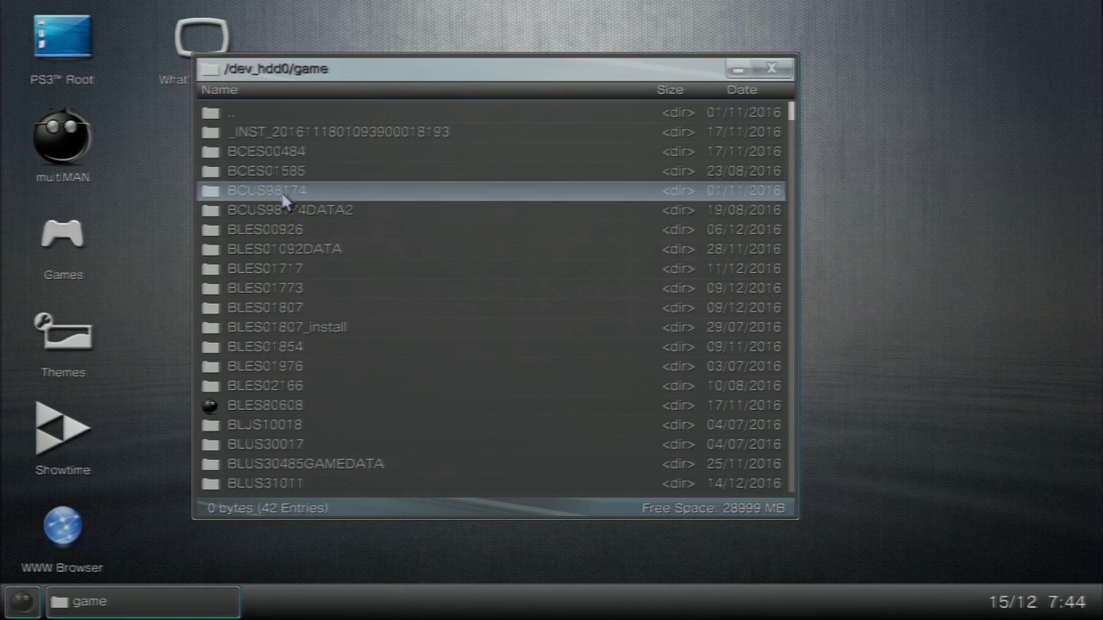
# Step: View the ICON0_08.PNG image in the BCES01585 folder and return to the game listing
pyautogui.click(285, 176)
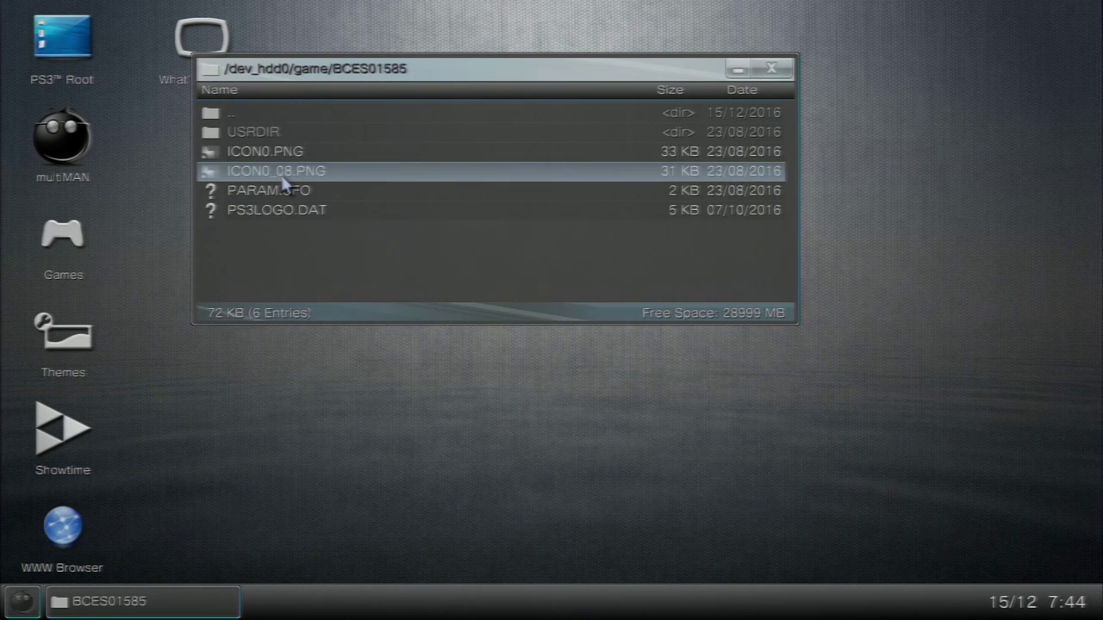
pyautogui.click(283, 177)
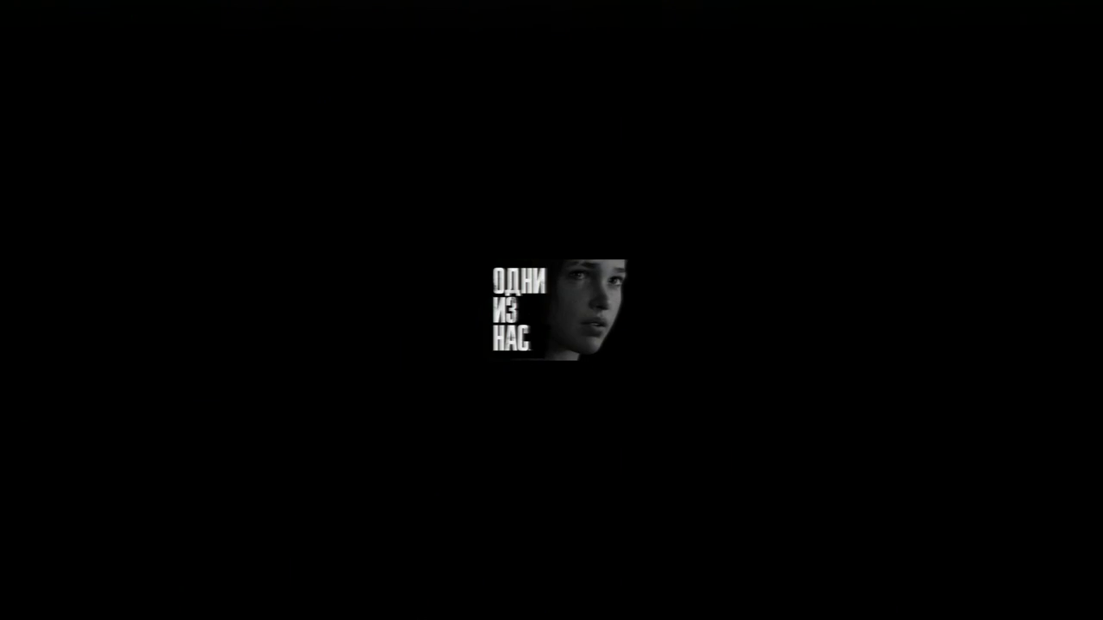
pyautogui.click(285, 183)
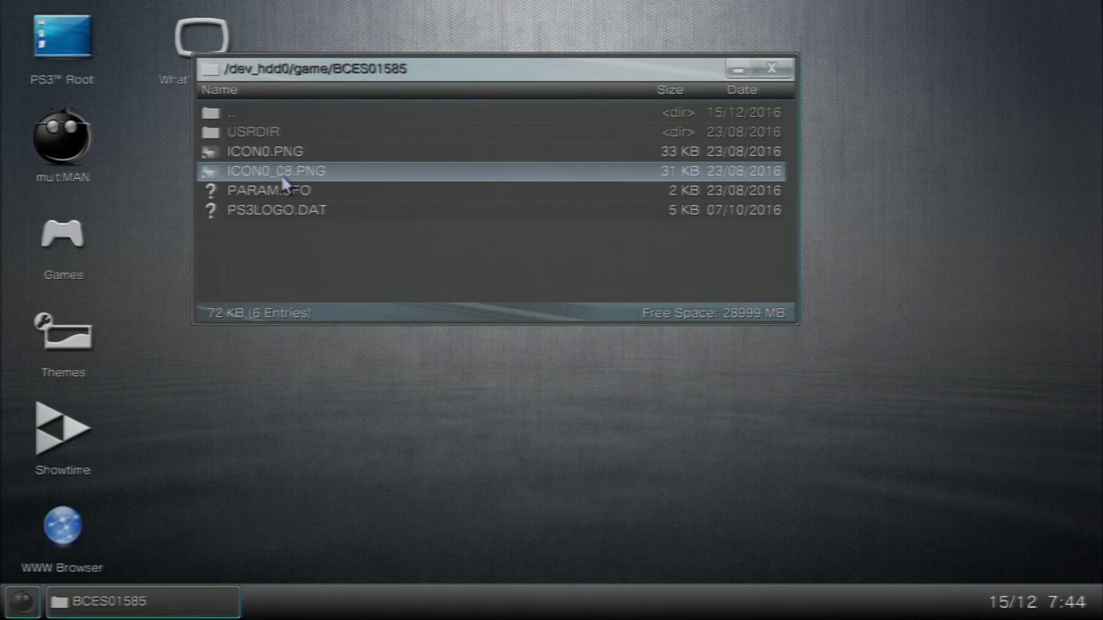
pyautogui.click(284, 119)
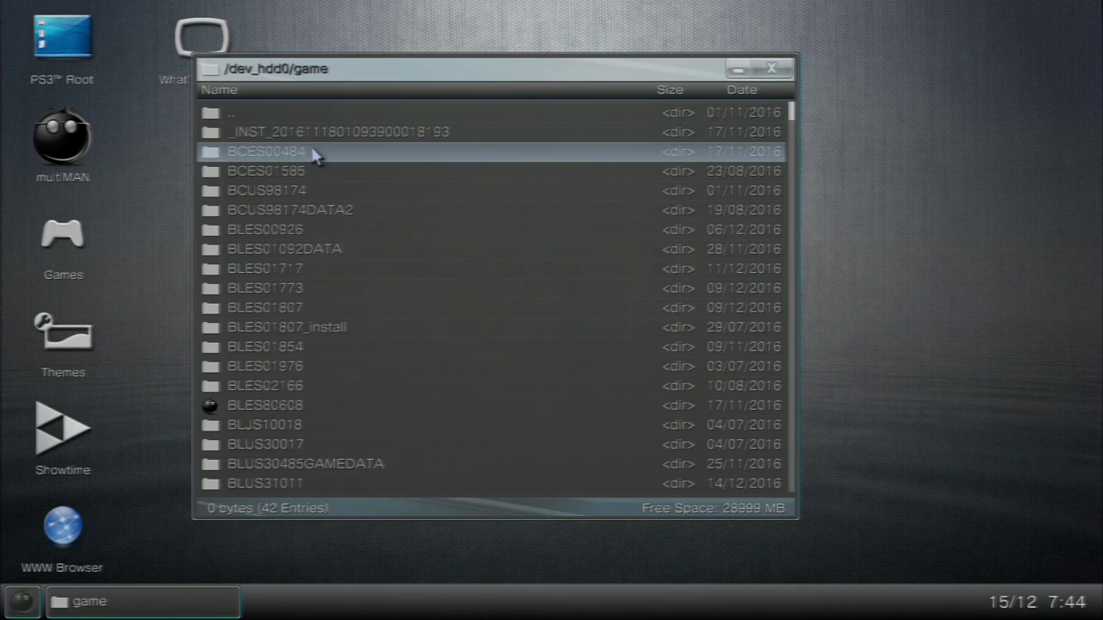
# Step: Check the contents of BCES00484, return to the game listing and open the BCUS98174 folder
pyautogui.click(285, 154)
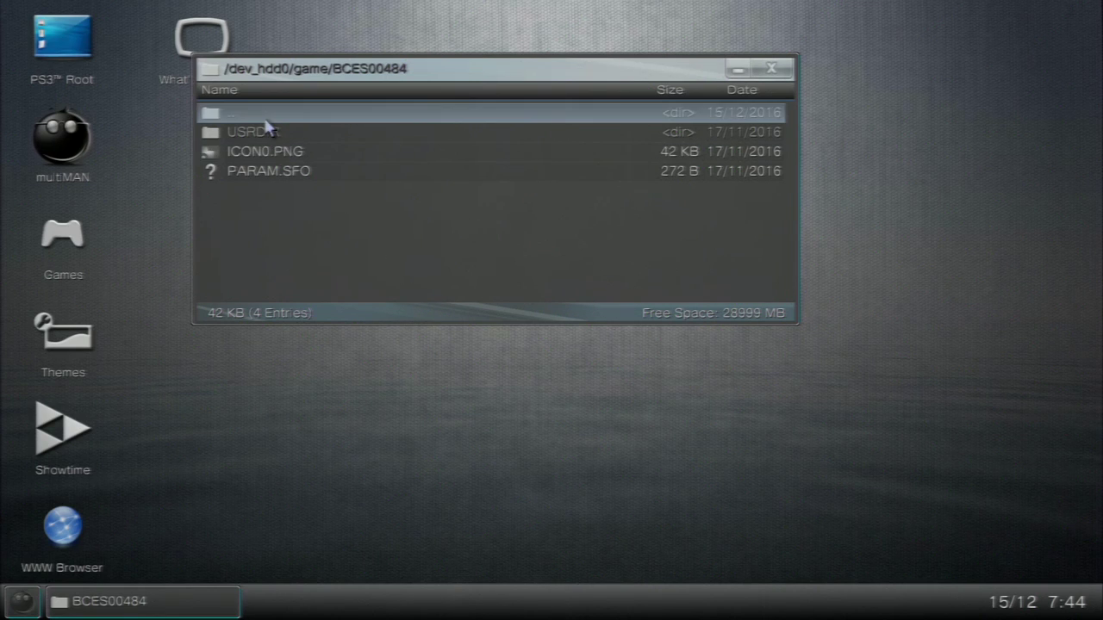
pyautogui.click(266, 119)
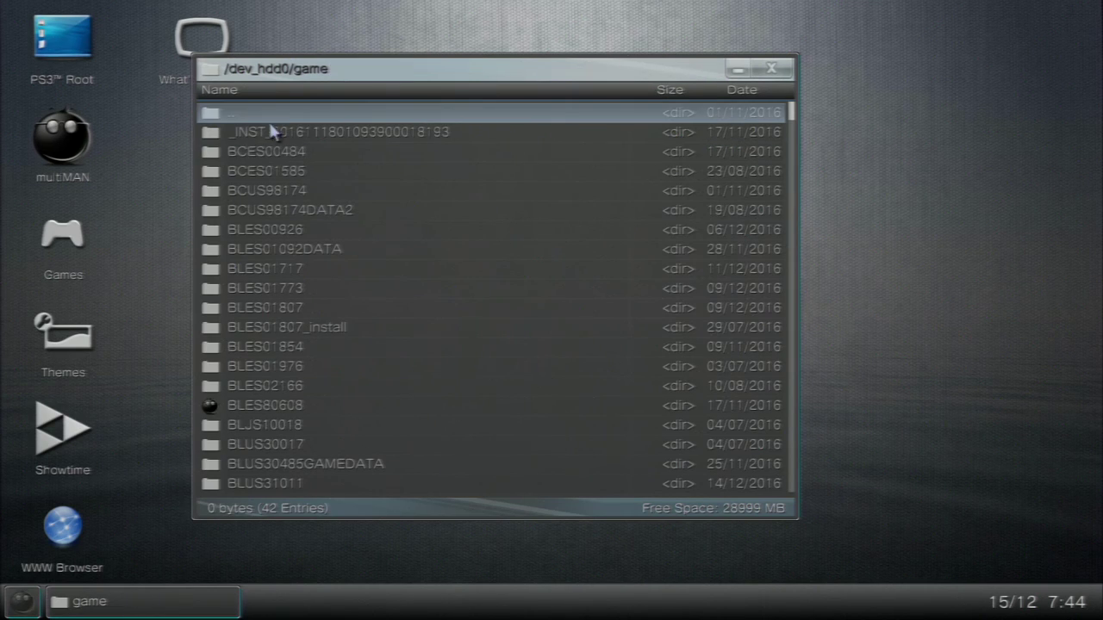
pyautogui.doubleClick(278, 198)
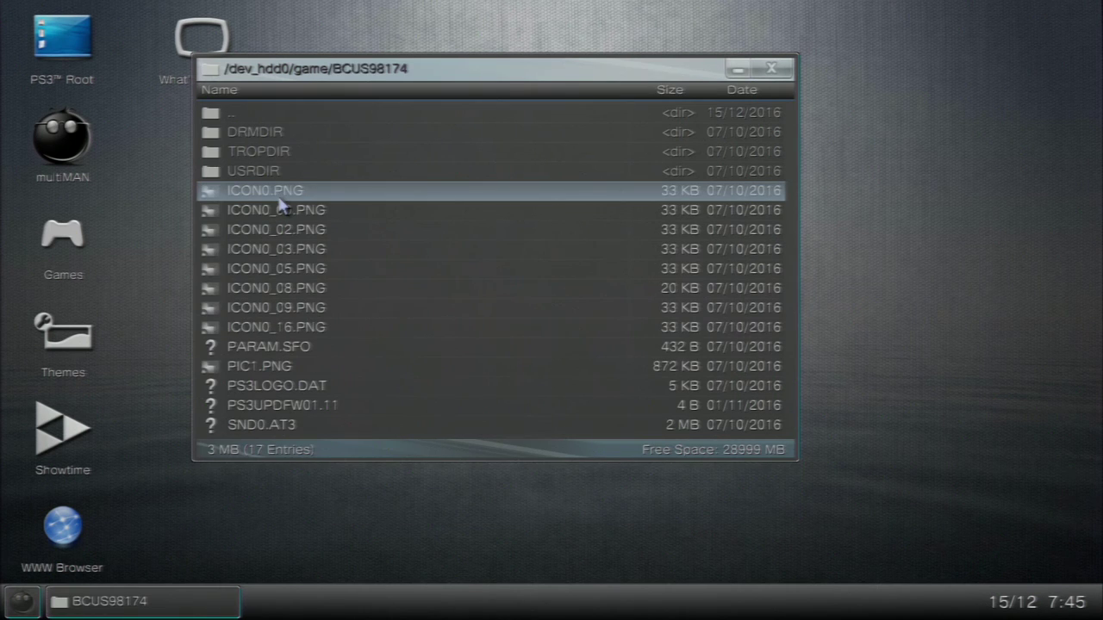
# Step: View the ICON0.PNG image in the BCUS98174 folder and return to the game listing
pyautogui.doubleClick(278, 194)
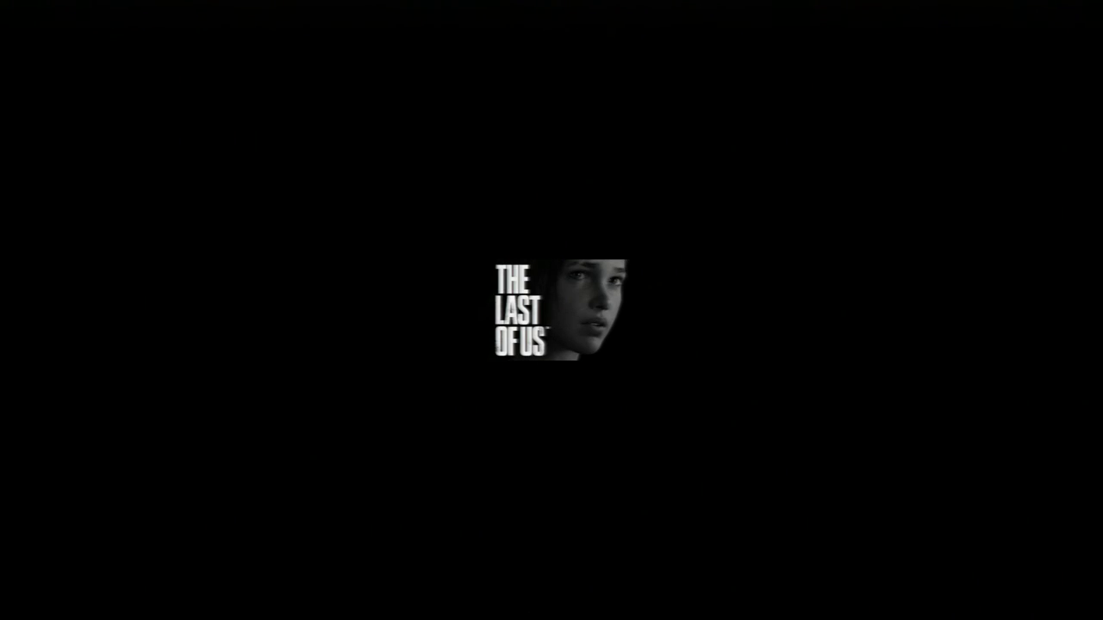
pyautogui.press('Escape')
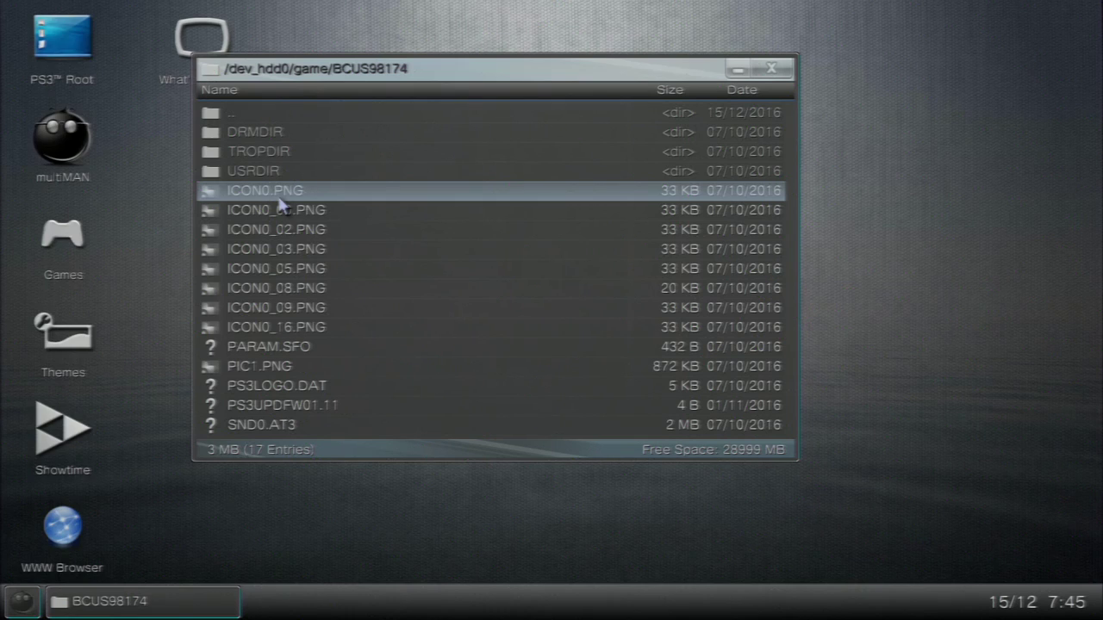
pyautogui.doubleClick(278, 113)
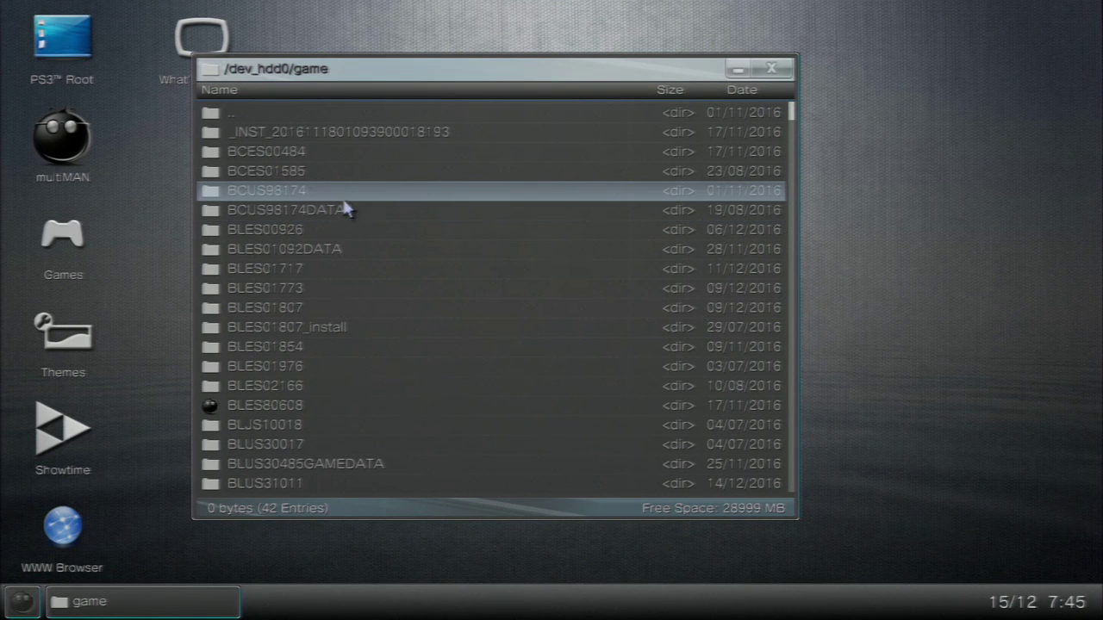
# Step: Delete the BCUS98174 folder and its contents from the game directory
pyautogui.rightClick(344, 204)
pyautogui.press('Down')
pyautogui.press('Down')
pyautogui.press('Down')
pyautogui.press('Return')
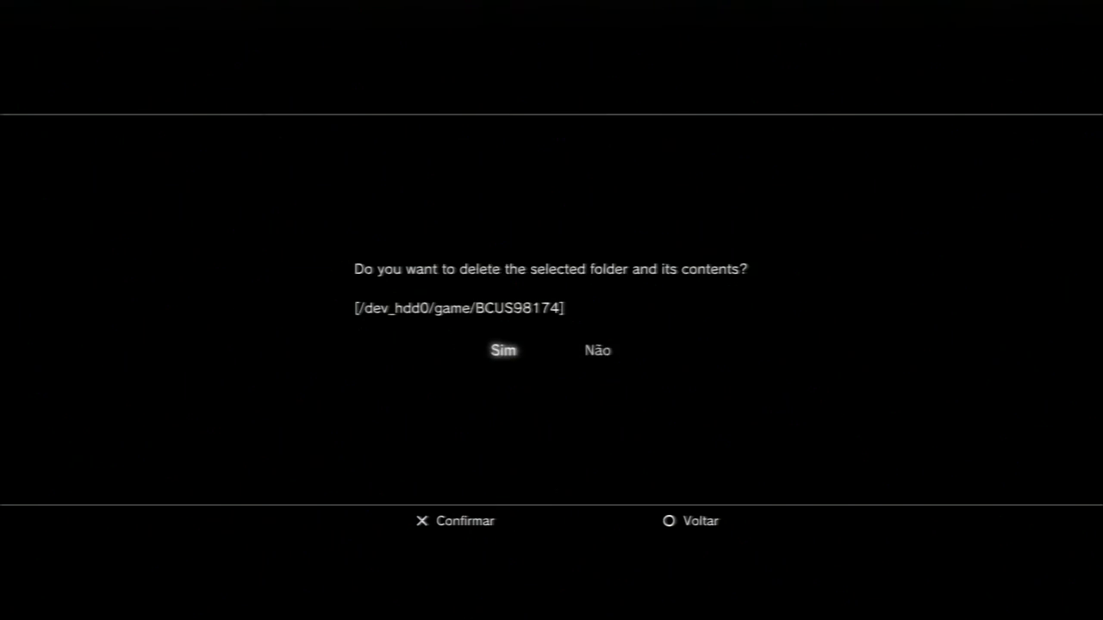
pyautogui.press('Return')
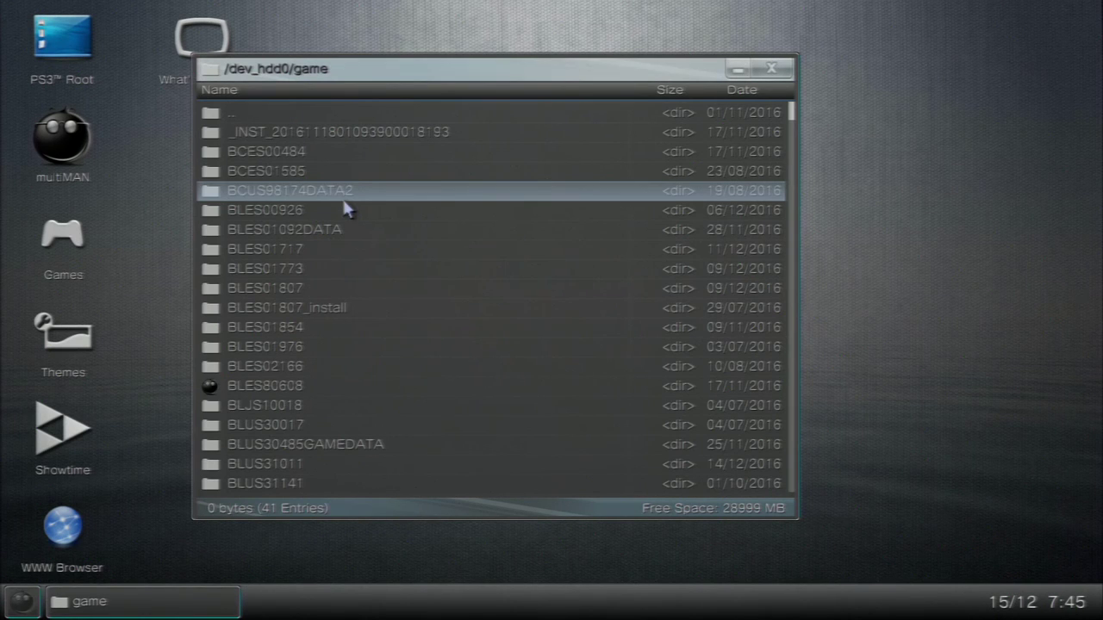
# Step: Open the BLES00926 folder, view its ICON0.PNG image and return to the game listing
pyautogui.click(344, 210)
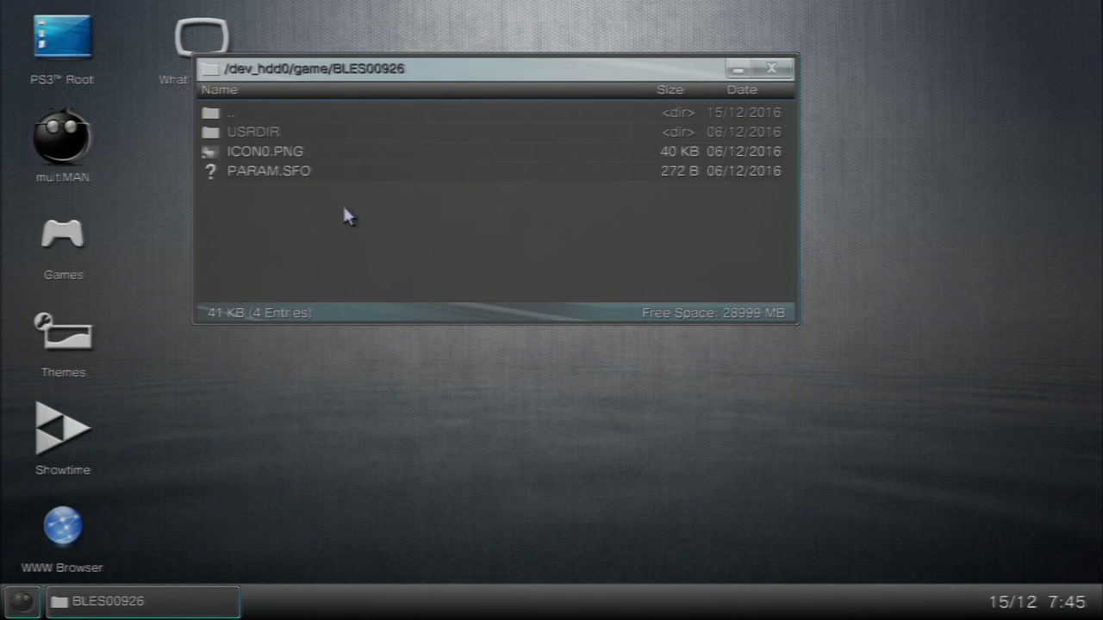
pyautogui.click(364, 153)
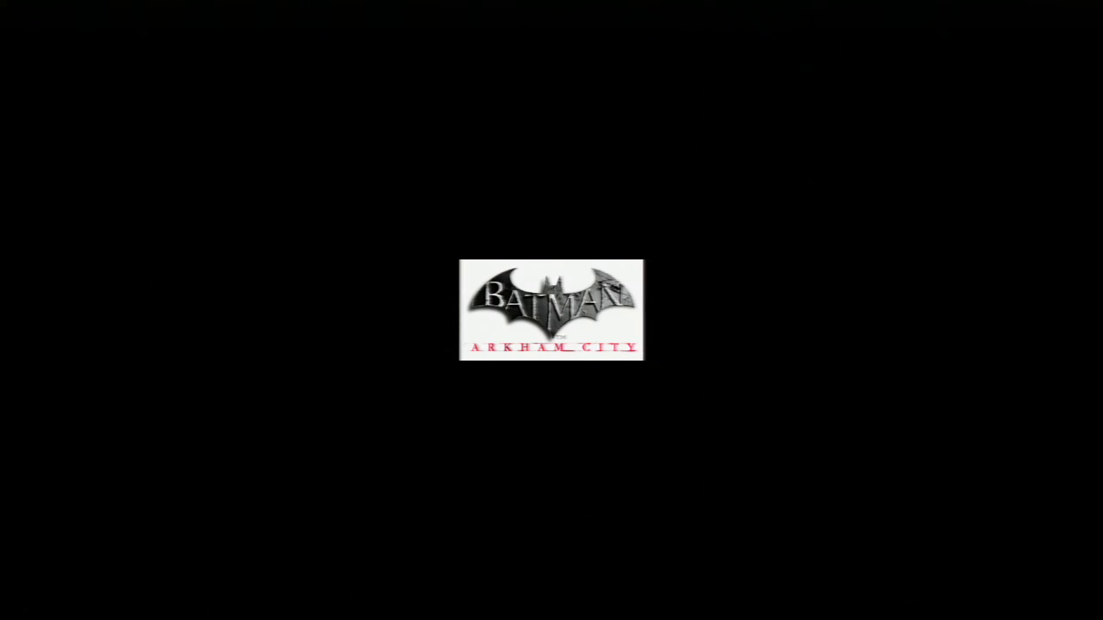
pyautogui.click(365, 152)
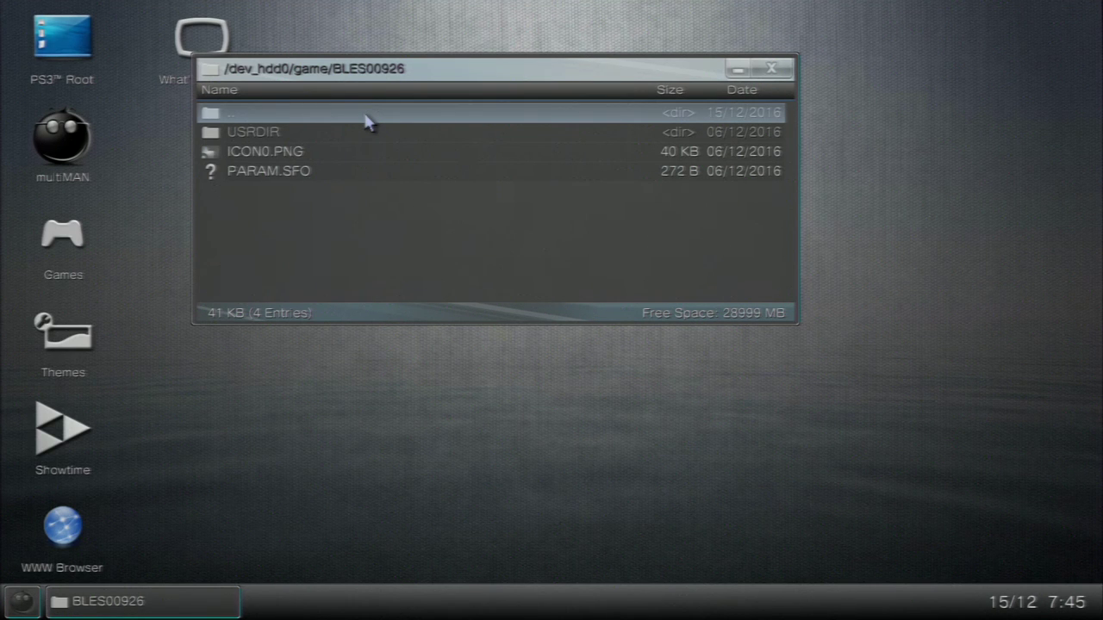
pyautogui.click(367, 121)
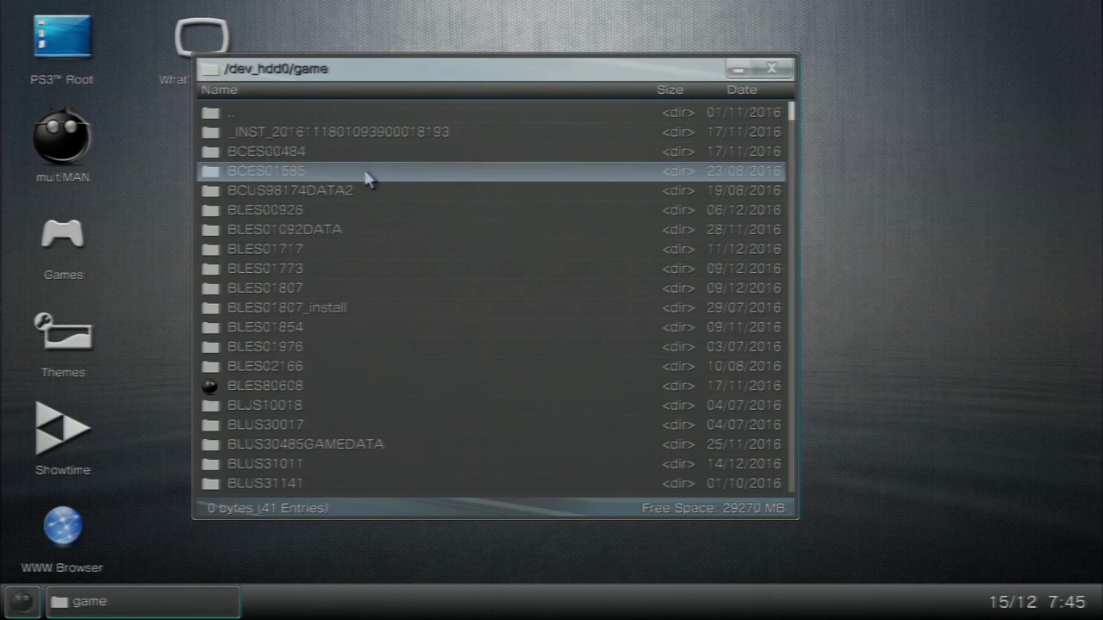
# Step: Delete the BLES00926 folder and its contents from the game directory
pyautogui.rightClick(370, 221)
pyautogui.press('Down')
pyautogui.press('Down')
pyautogui.press('Down')
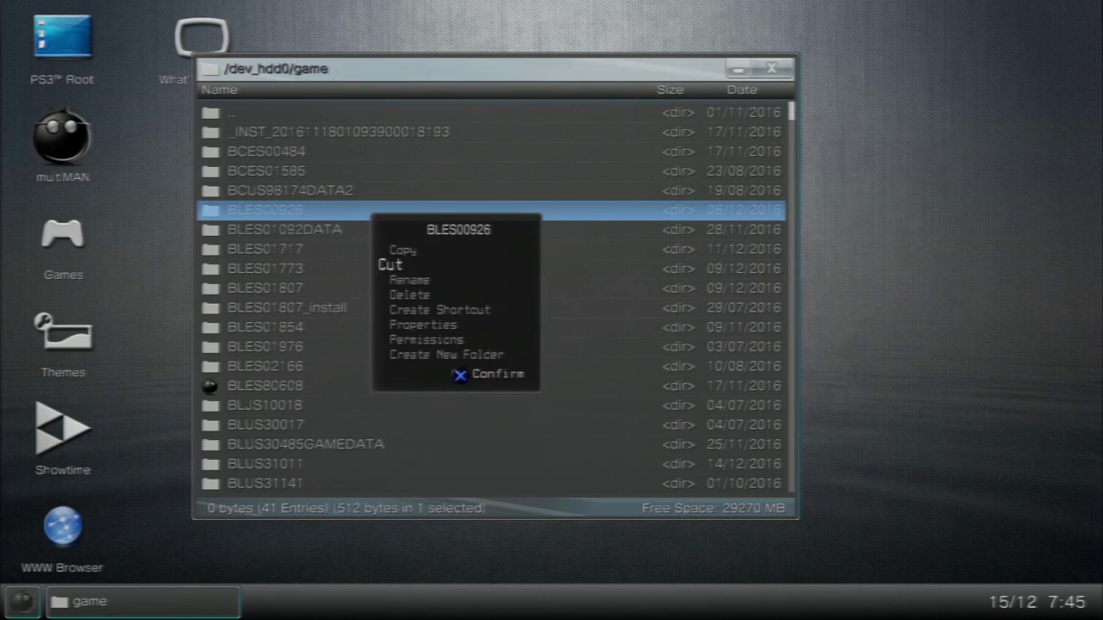
pyautogui.press('Return')
pyautogui.press('Return')
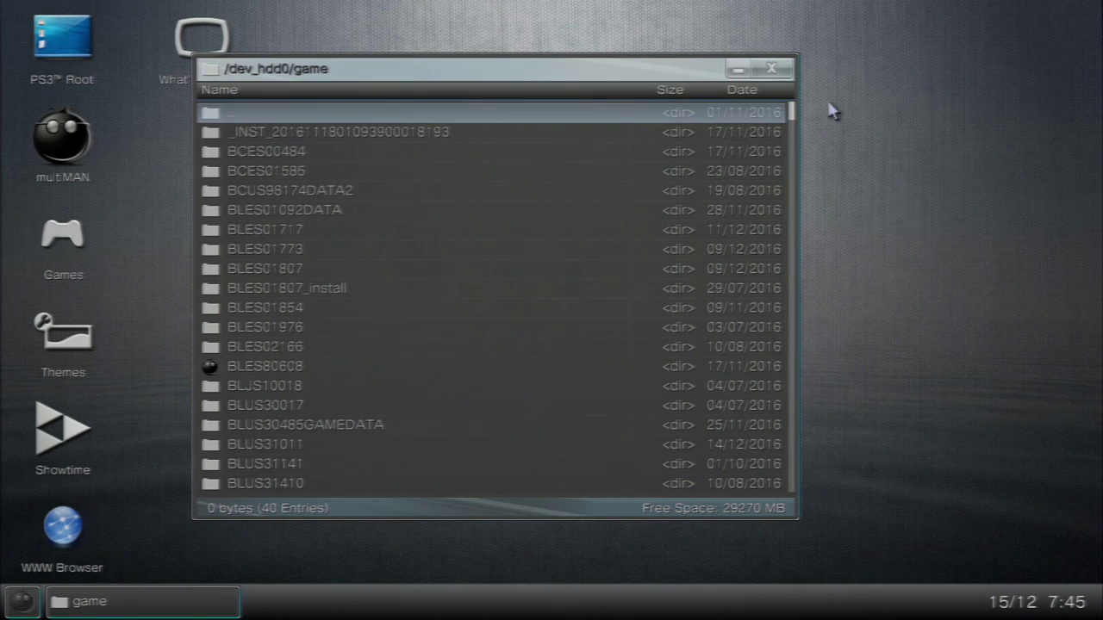
# Step: Close the game folder window, open PS3 Root to check the free space on dev_hdd0, and close it again
pyautogui.click(782, 73)
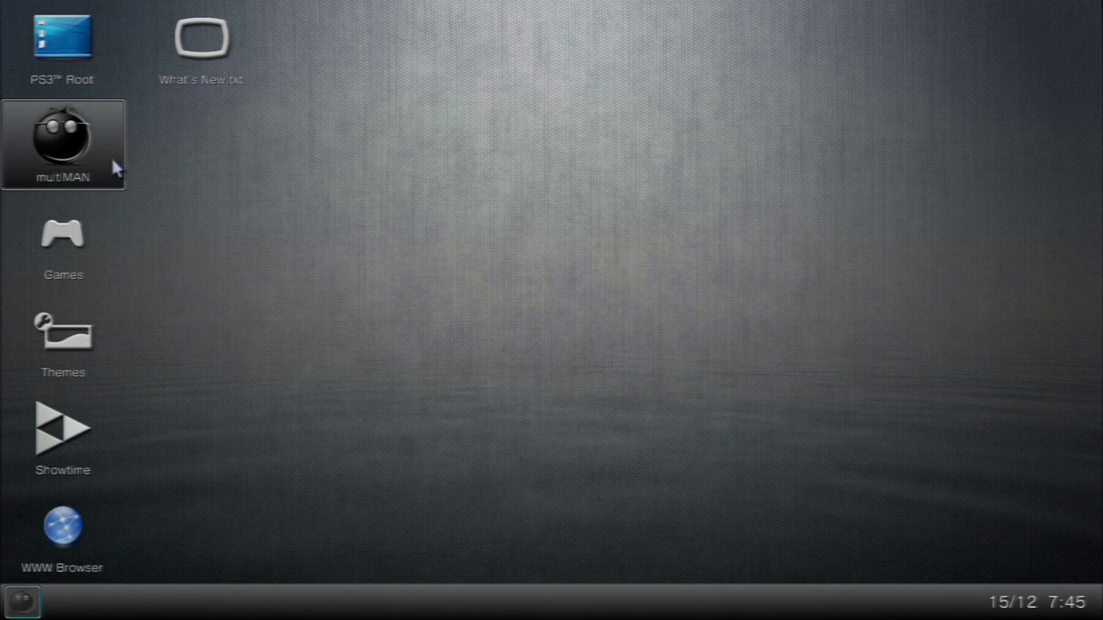
pyautogui.click(64, 71)
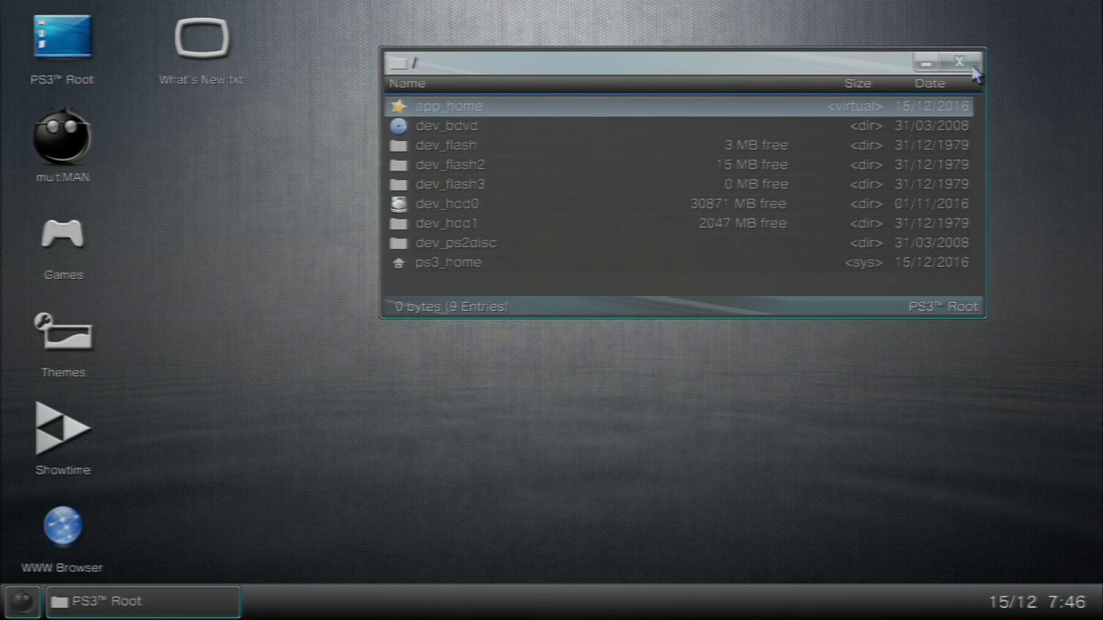
pyautogui.press('Escape')
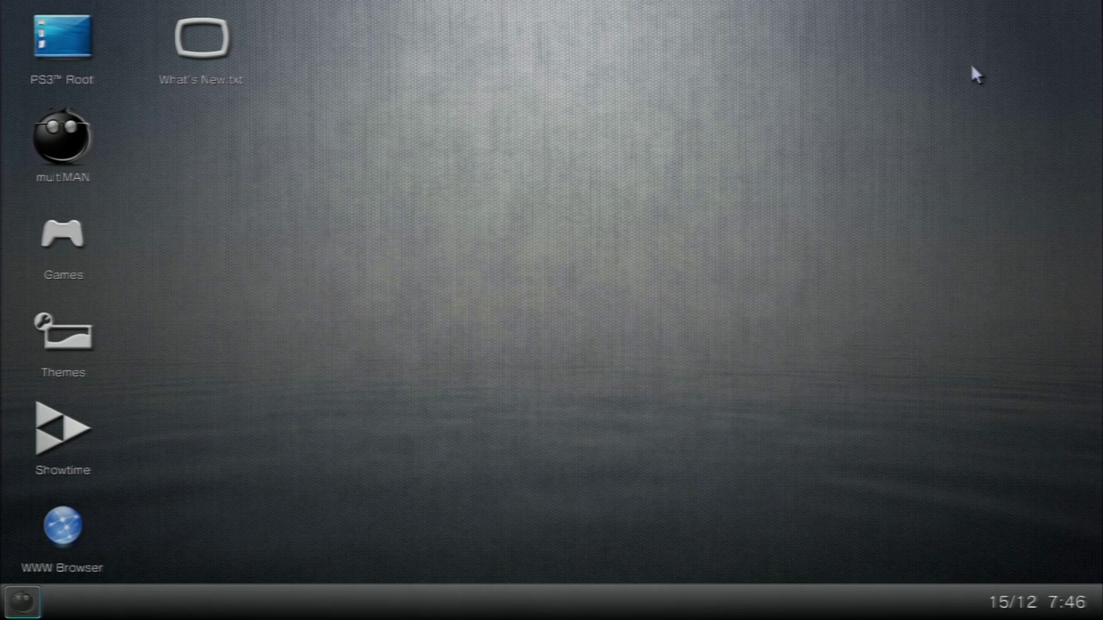